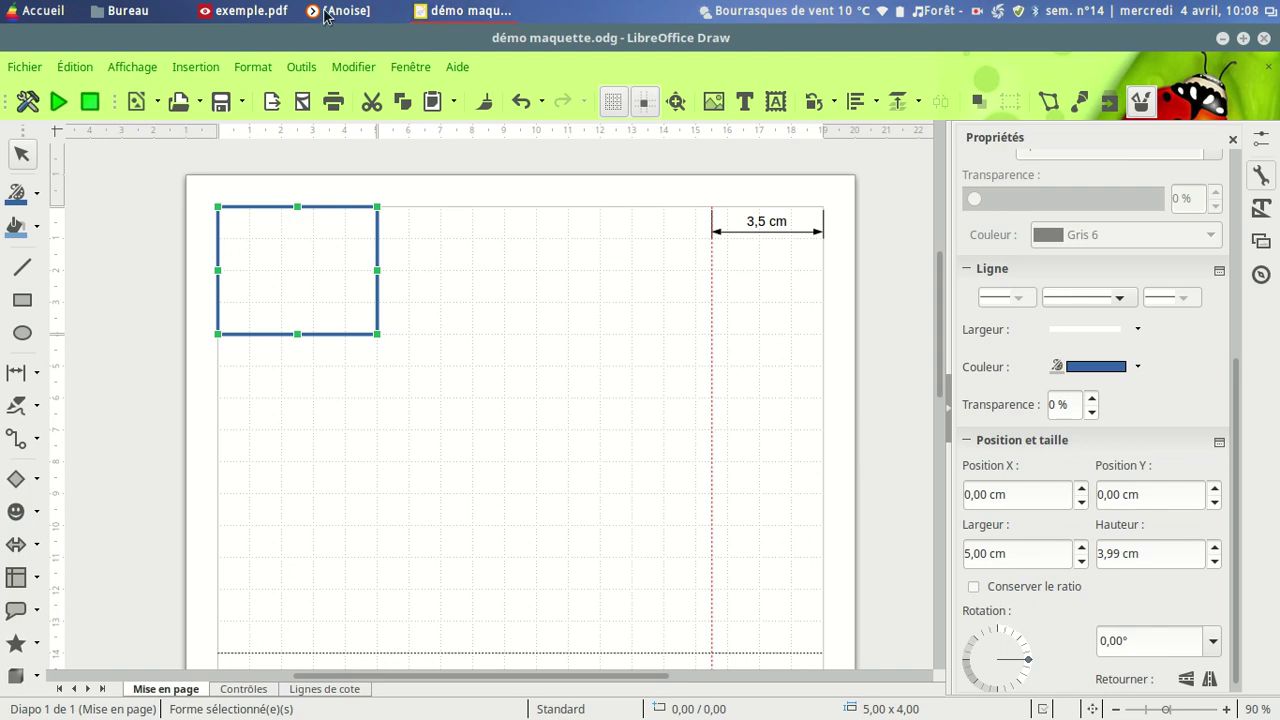
# Switch to exemple.pdf to examine the model page's frame layout and dimensions, and return to the drawing démo maquette.odg
pyautogui.click(268, 11)
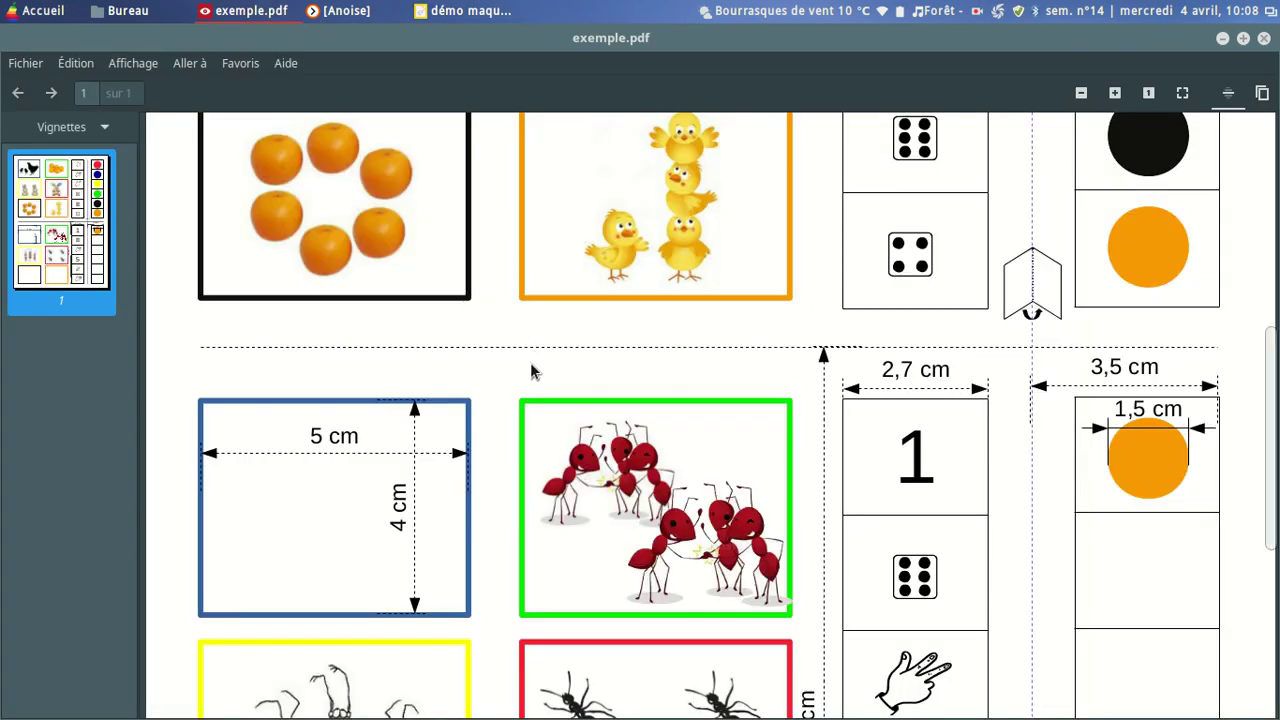
pyautogui.keyDown('ctrl'); pyautogui.scroll(-3, 530, 372); pyautogui.keyUp('ctrl')
pyautogui.scroll(-2, 533, 390)
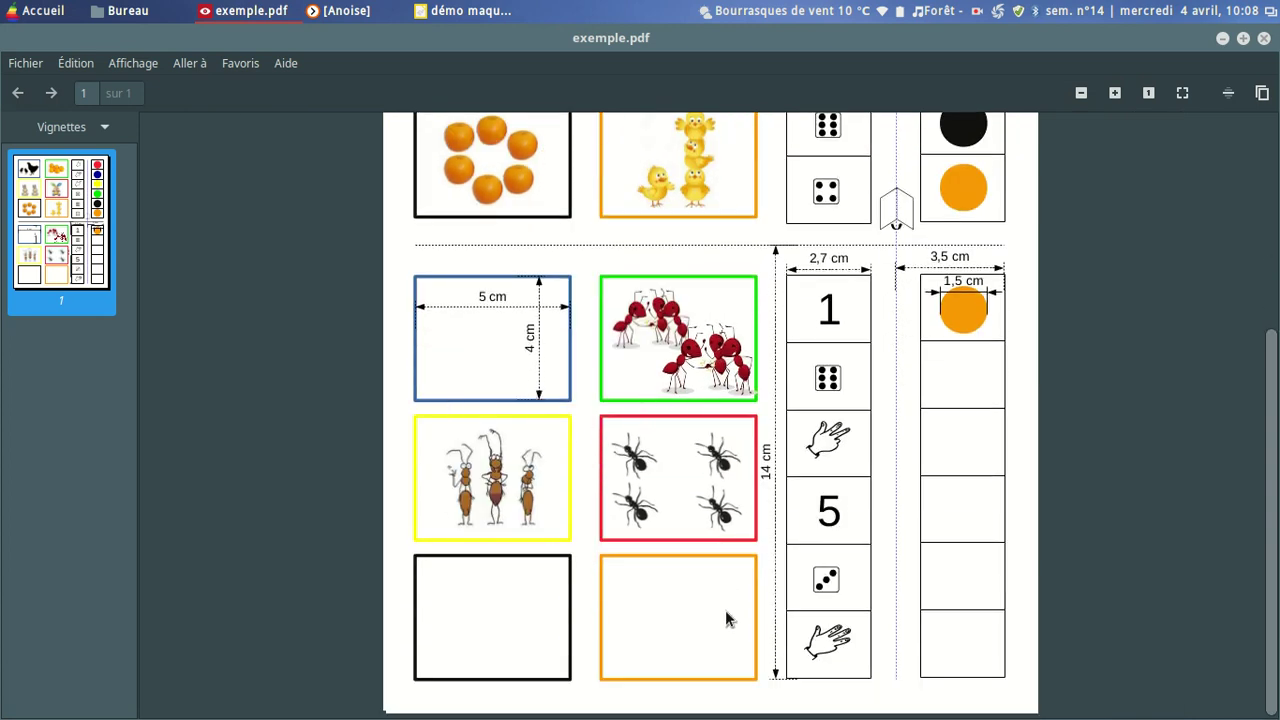
pyautogui.click(467, 14)
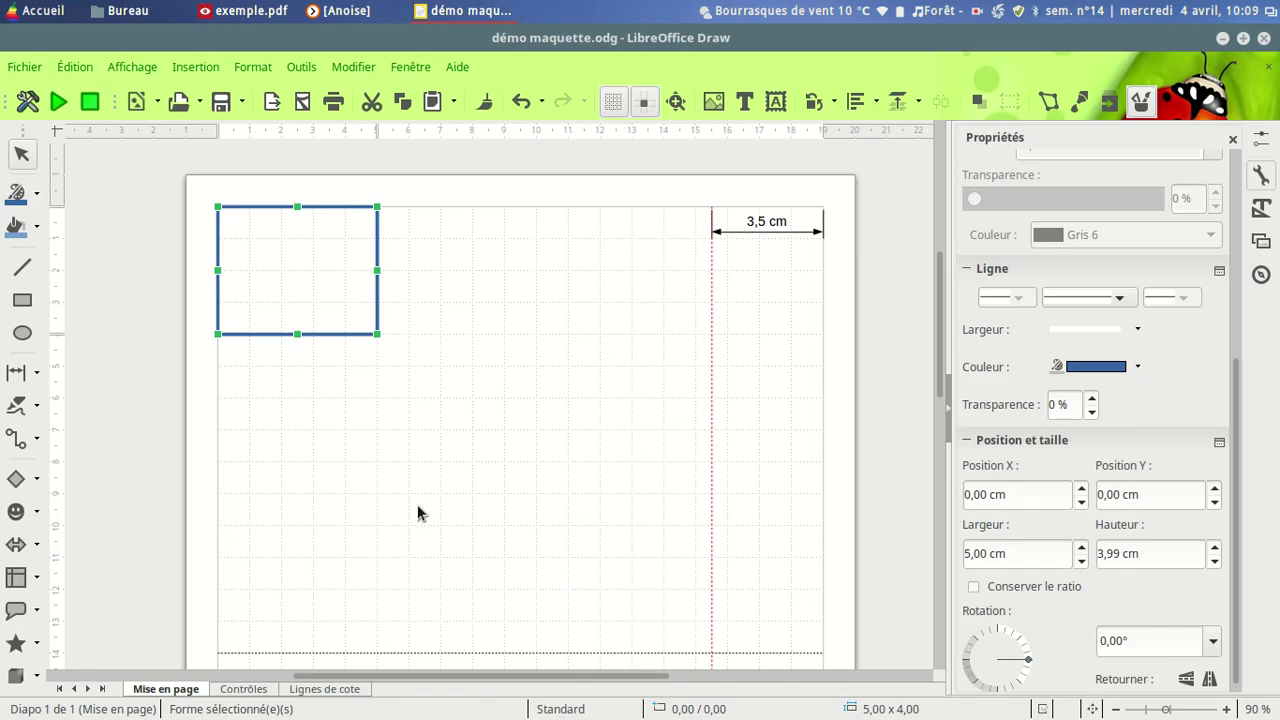
# Duplicate the blue rectangle with 2 copies, offset 0 cm on the X axis and 4,5 cm on the Y axis
pyautogui.click(72, 67)
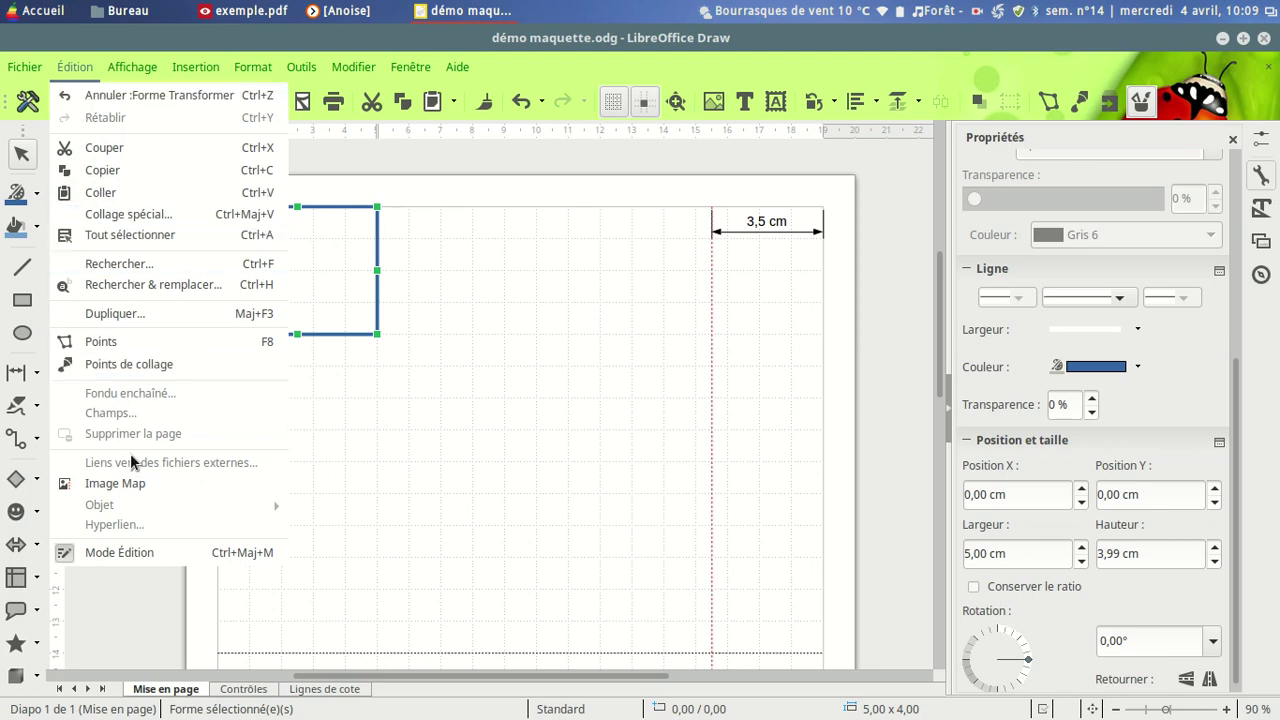
pyautogui.click(124, 314)
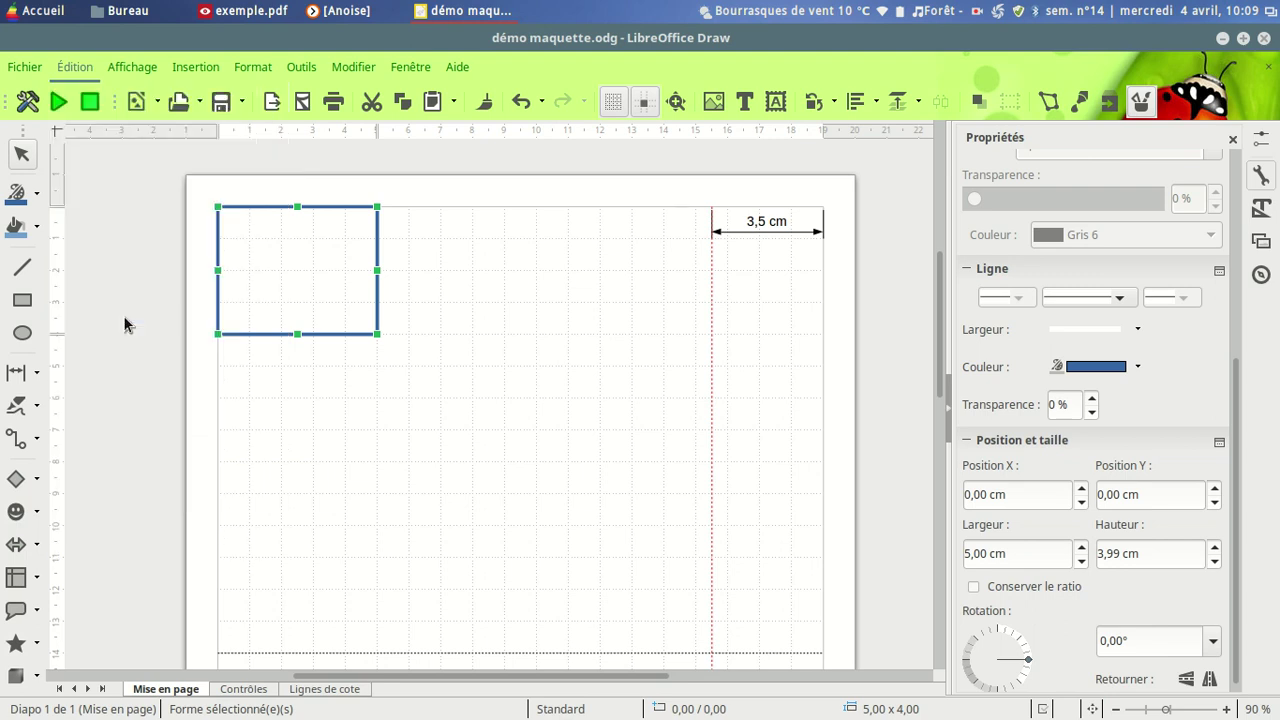
pyautogui.moveTo(771, 265); pyautogui.dragTo(776, 183)
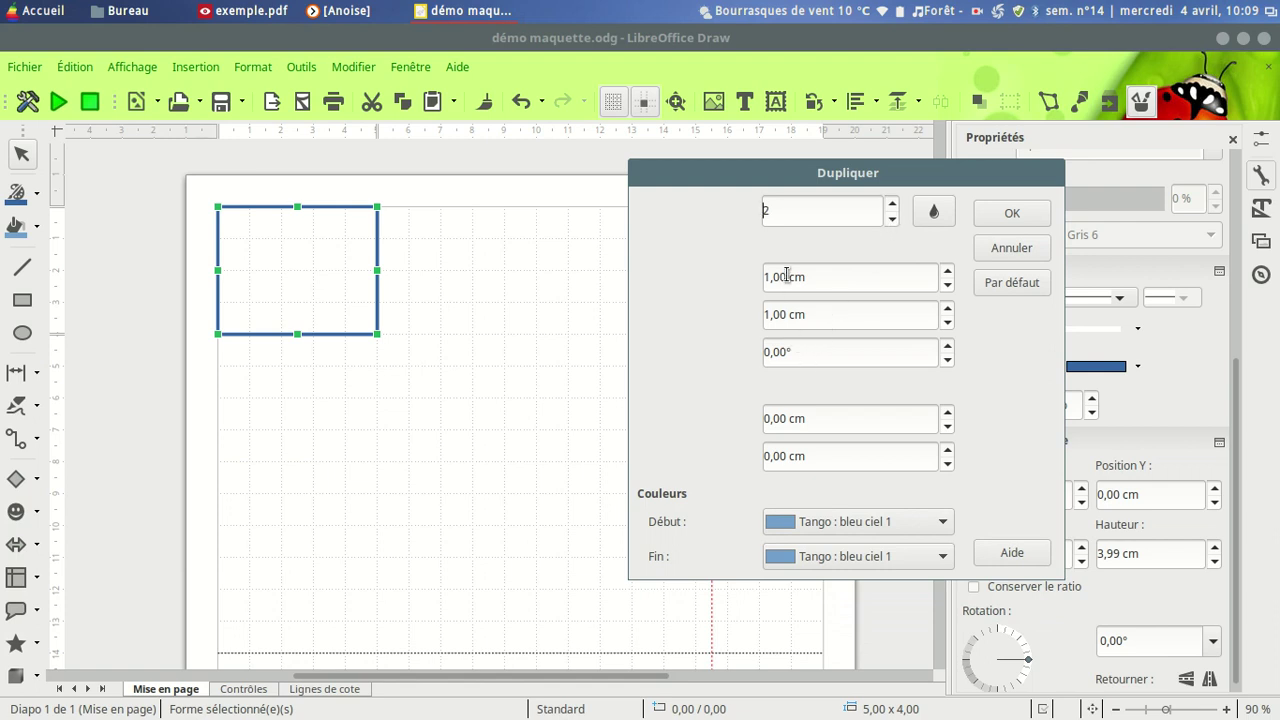
pyautogui.moveTo(787, 276); pyautogui.dragTo(749, 277)
pyautogui.write('0')
pyautogui.moveTo(788, 314); pyautogui.dragTo(760, 318)
pyautogui.write('4,5')
pyautogui.click(1012, 215)
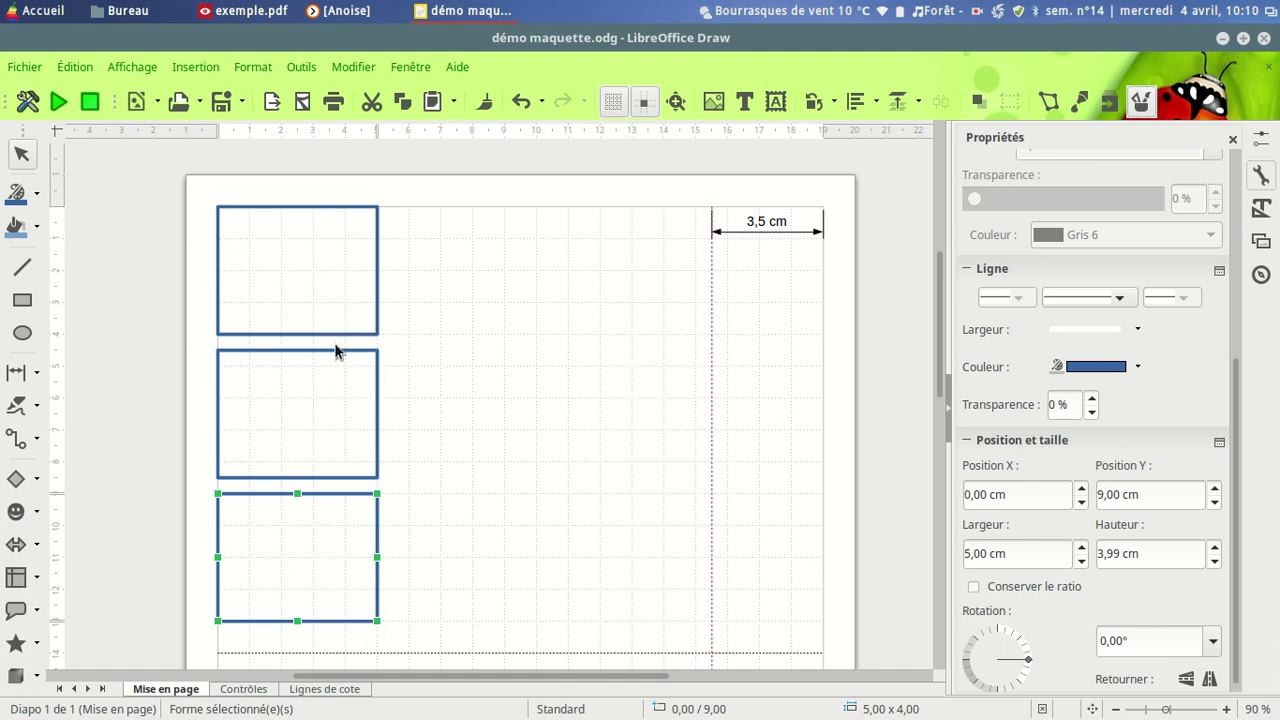
pyautogui.click(469, 364)
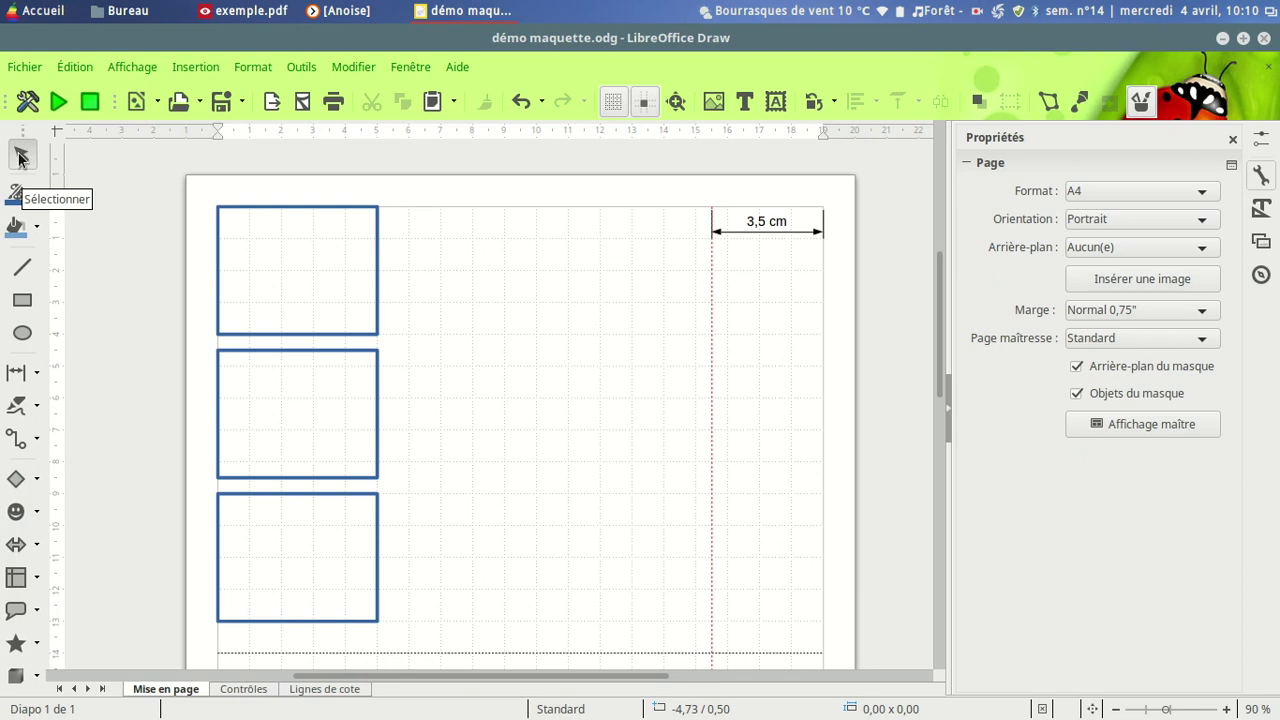
# Duplicate the column of three blue rectangles once, offset 6 cm on the X axis and 0 cm on the Y axis
pyautogui.moveTo(199, 192); pyautogui.dragTo(395, 633)
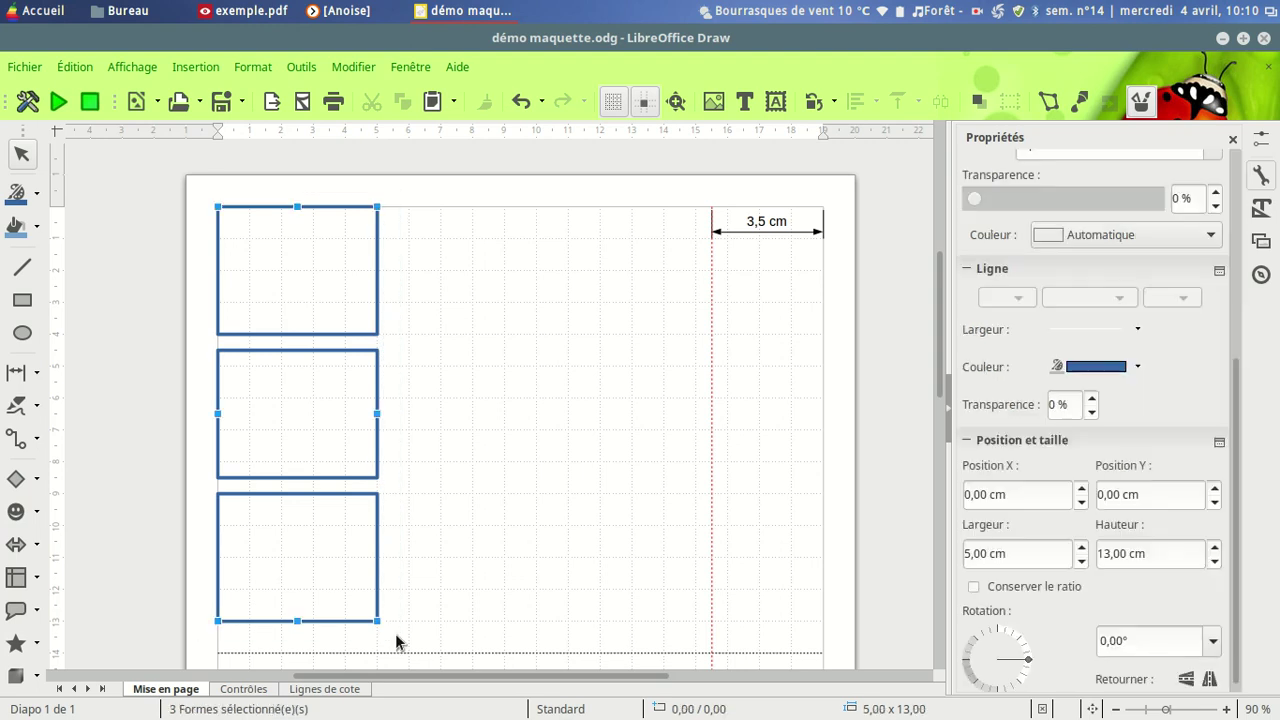
pyautogui.click(91, 67)
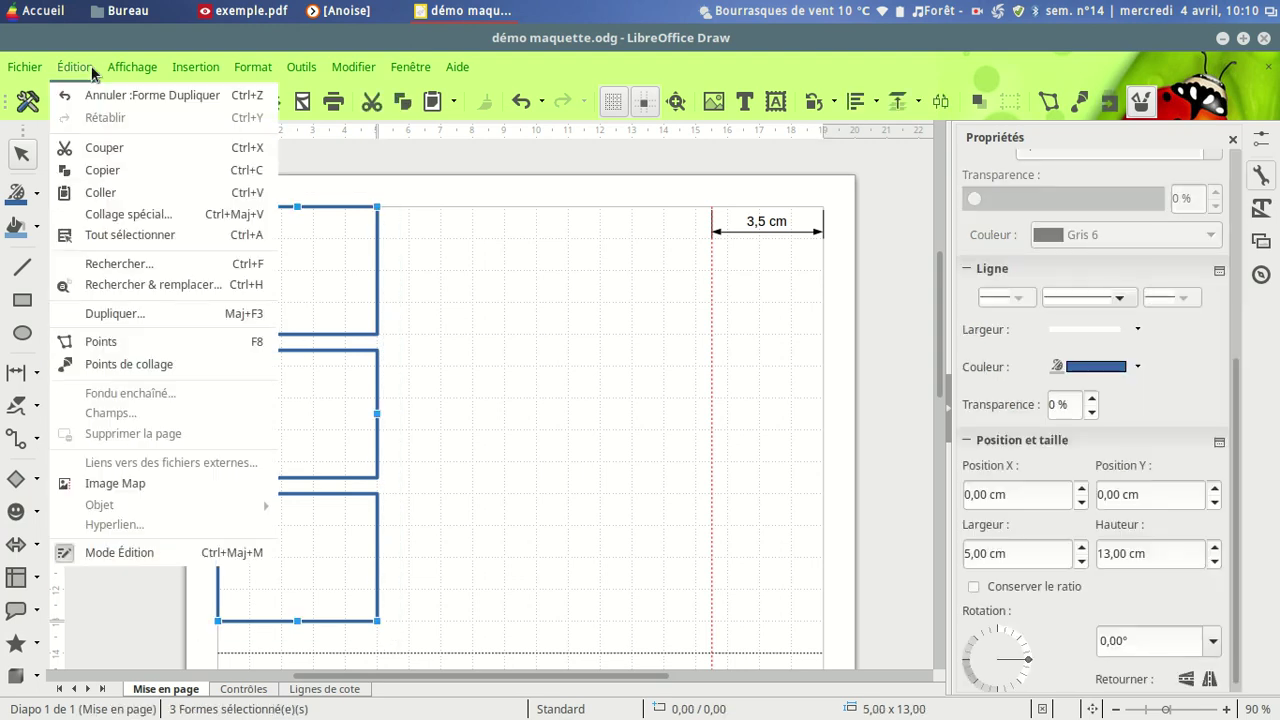
pyautogui.click(149, 315)
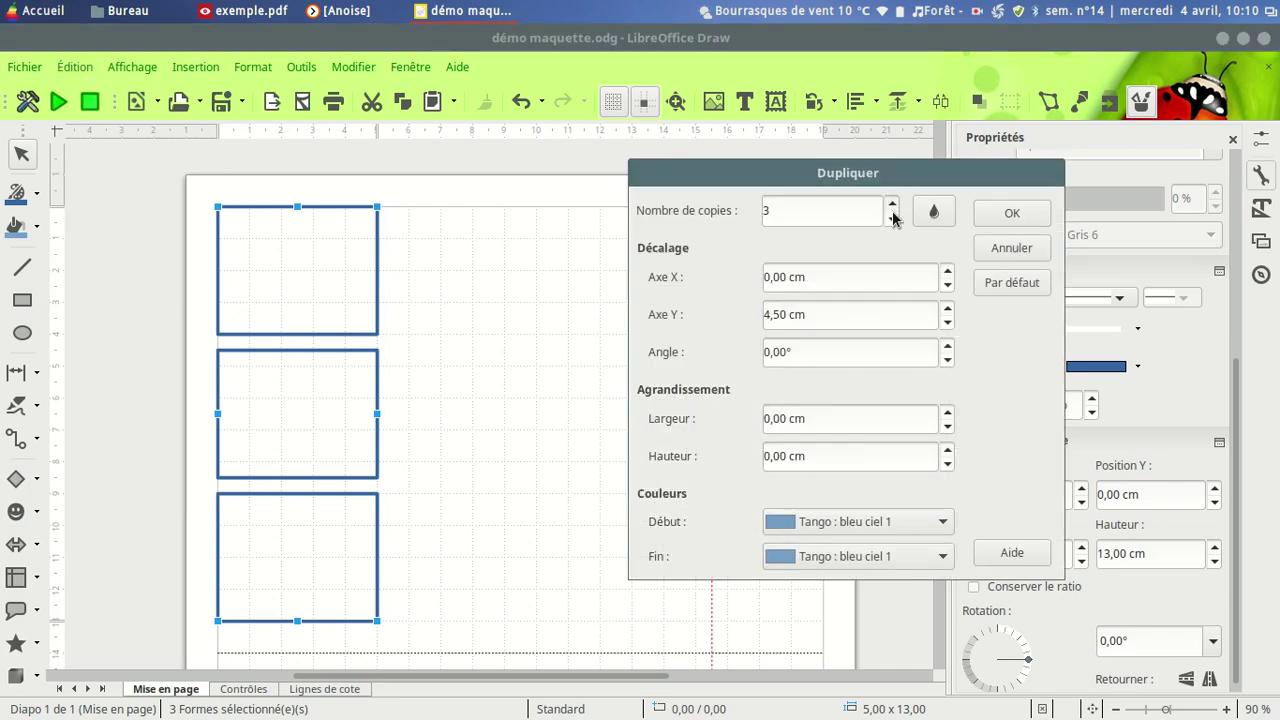
pyautogui.doubleClick(892, 219)
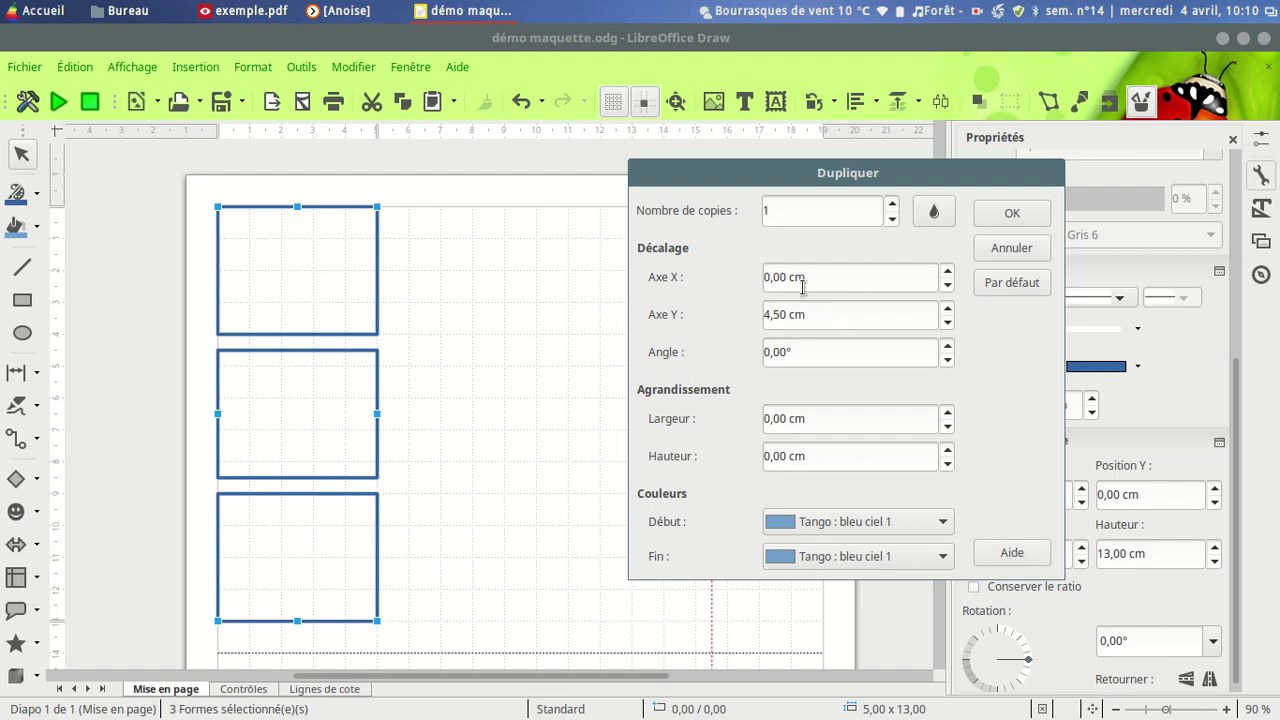
pyautogui.moveTo(788, 314); pyautogui.dragTo(757, 318)
pyautogui.write('0')
pyautogui.moveTo(786, 276); pyautogui.dragTo(758, 277)
pyautogui.write('6')
pyautogui.click(1040, 217)
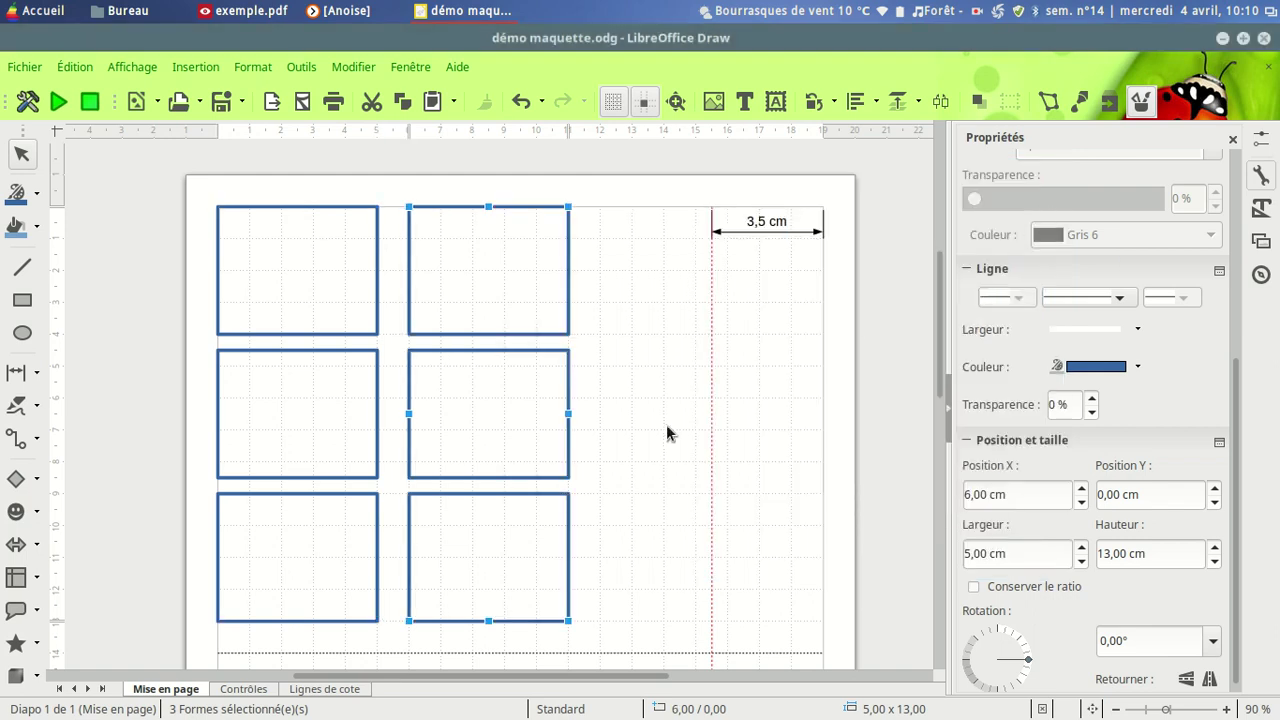
pyautogui.click(666, 424)
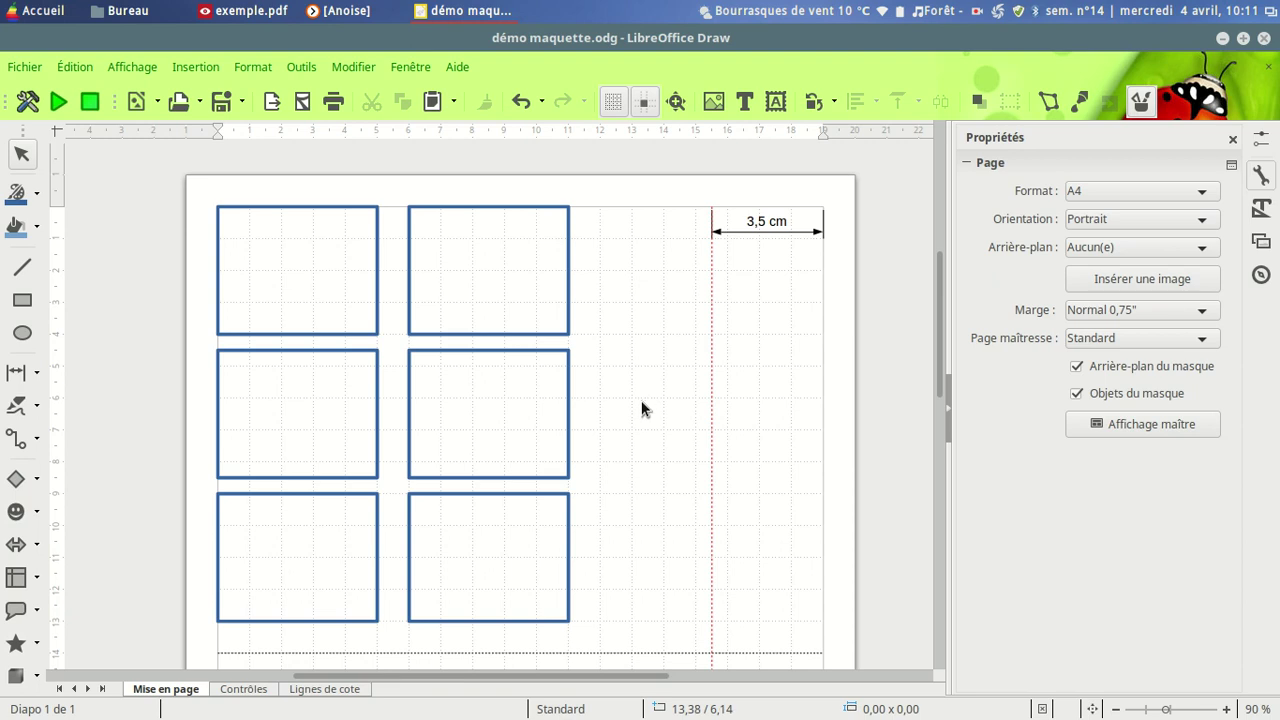
# Set the line colour of the first column's middle rectangle to green and its bottom rectangle to dark red
pyautogui.click(316, 479)
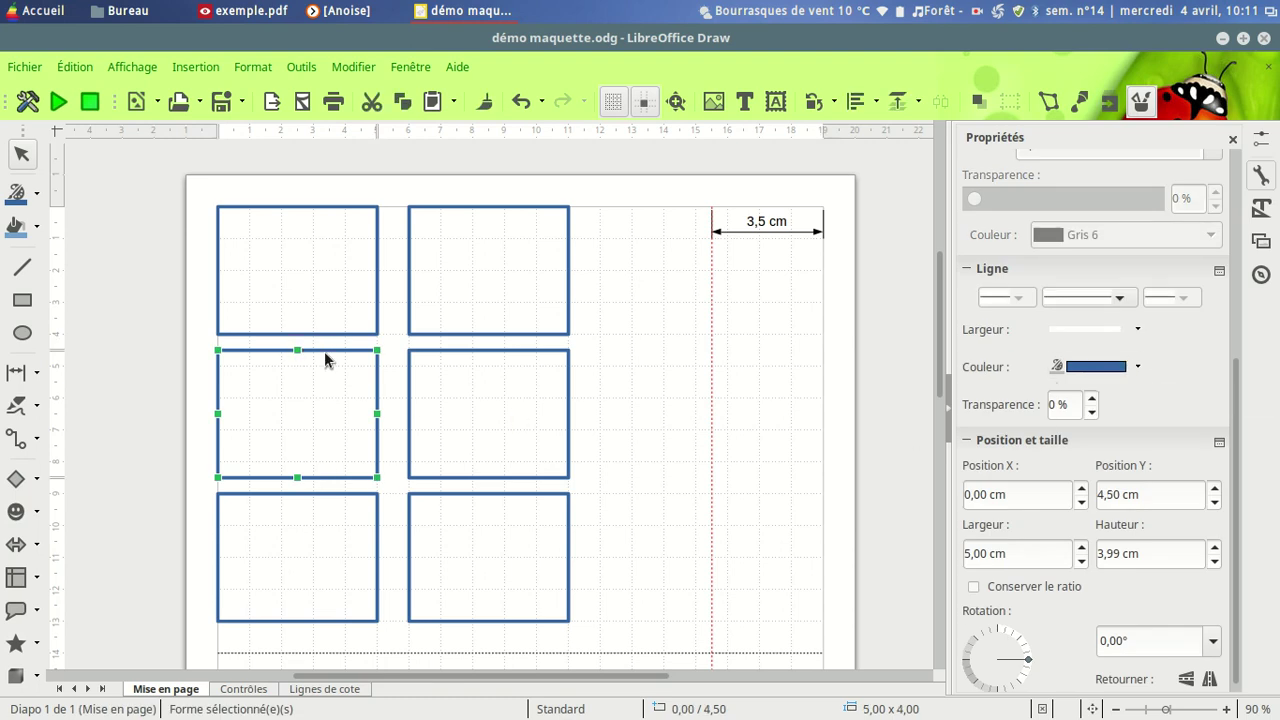
pyautogui.click(1138, 367)
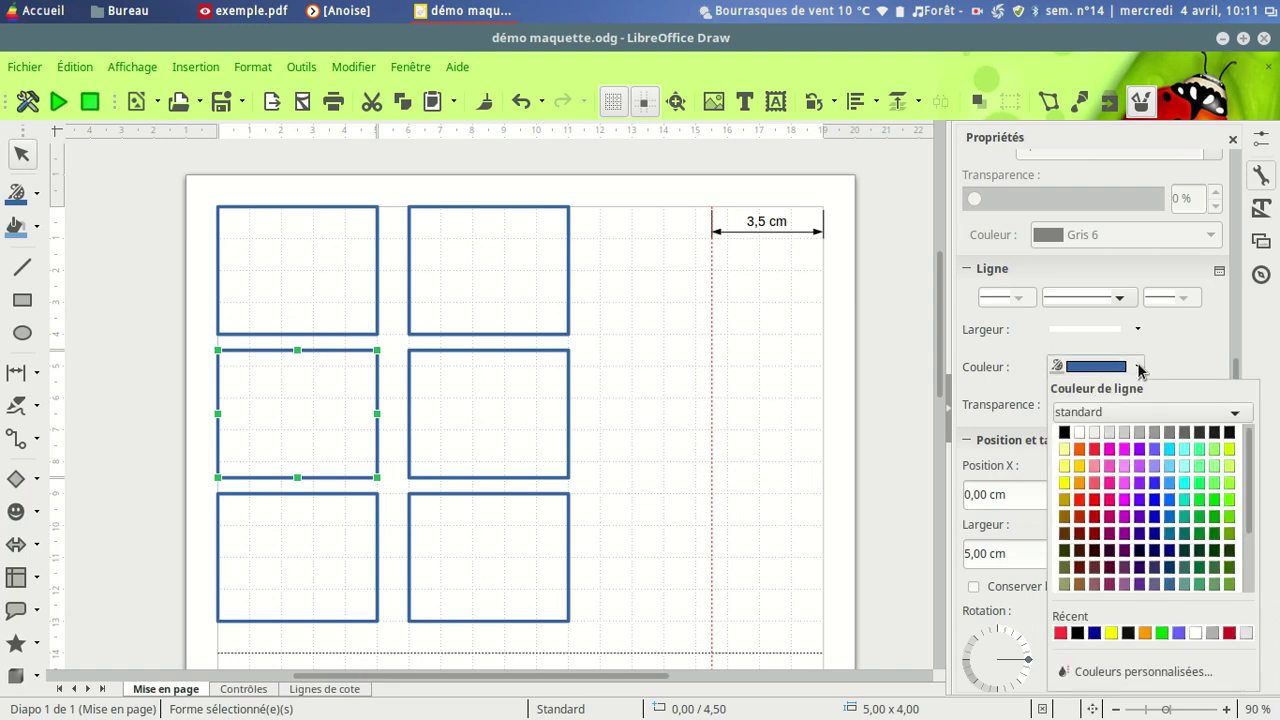
pyautogui.scroll(-1, 1143, 545)
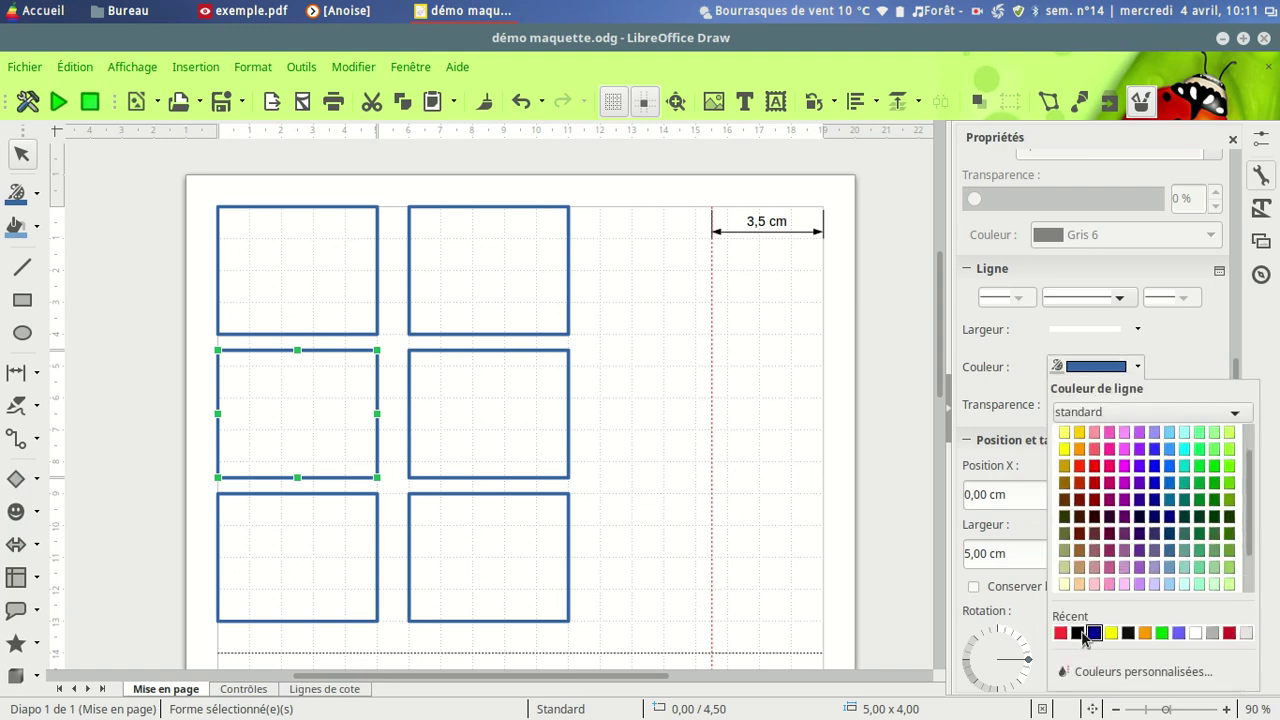
pyautogui.click(1161, 633)
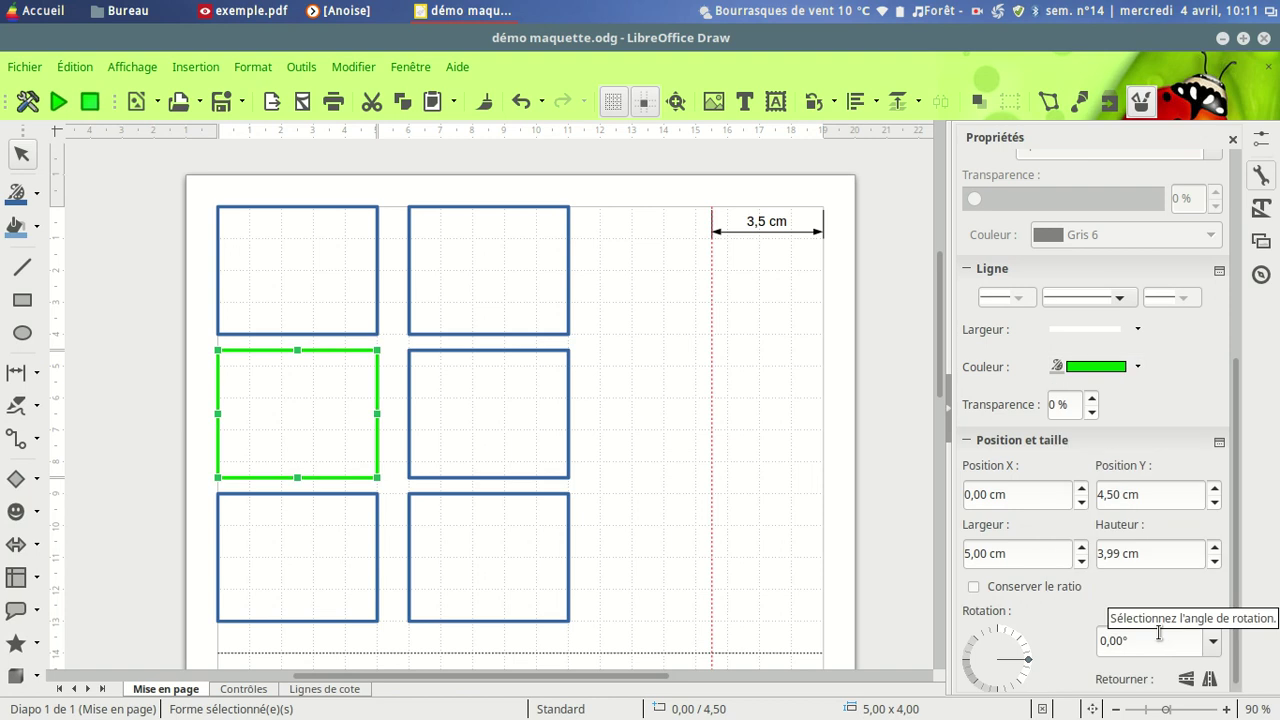
pyautogui.click(377, 585)
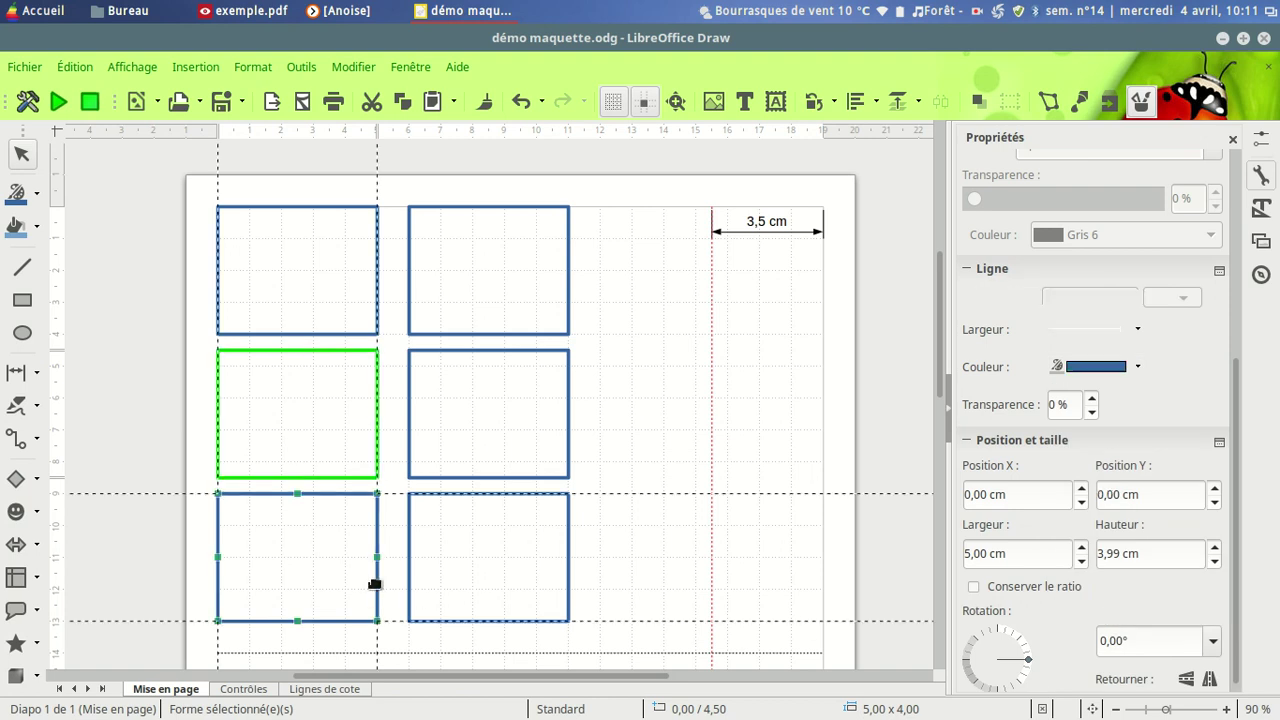
pyautogui.click(1136, 367)
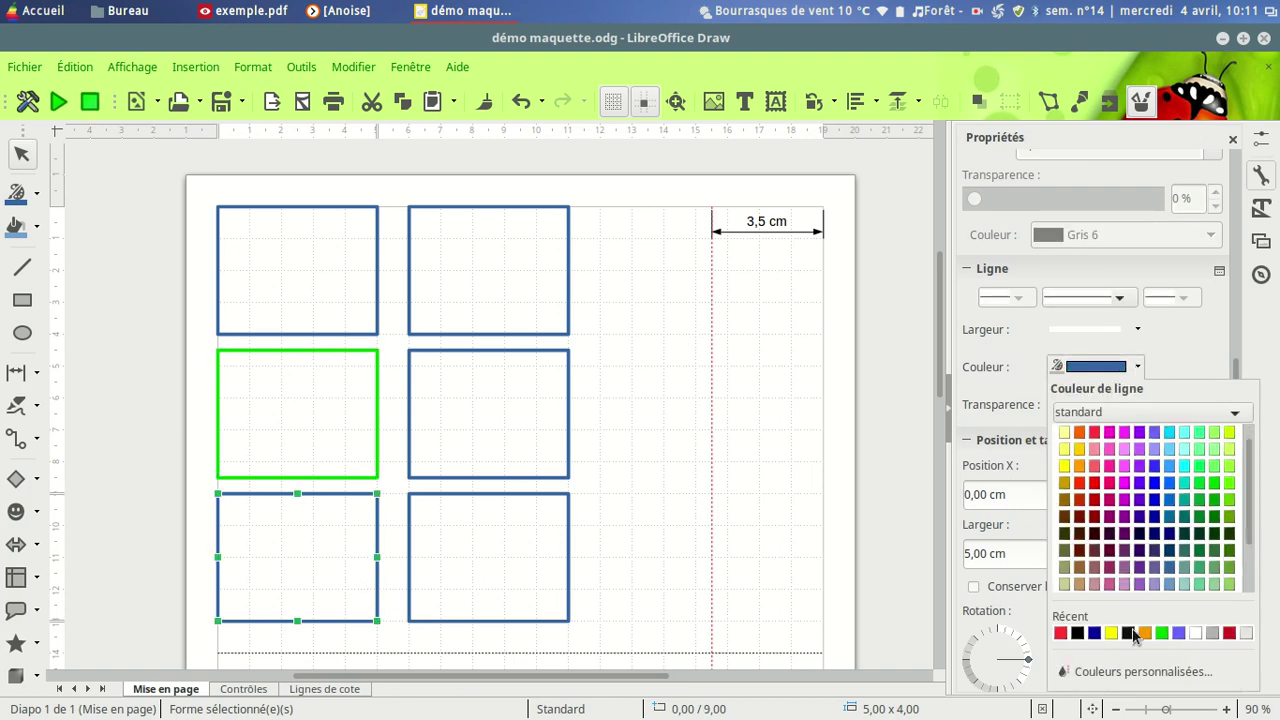
pyautogui.click(1230, 633)
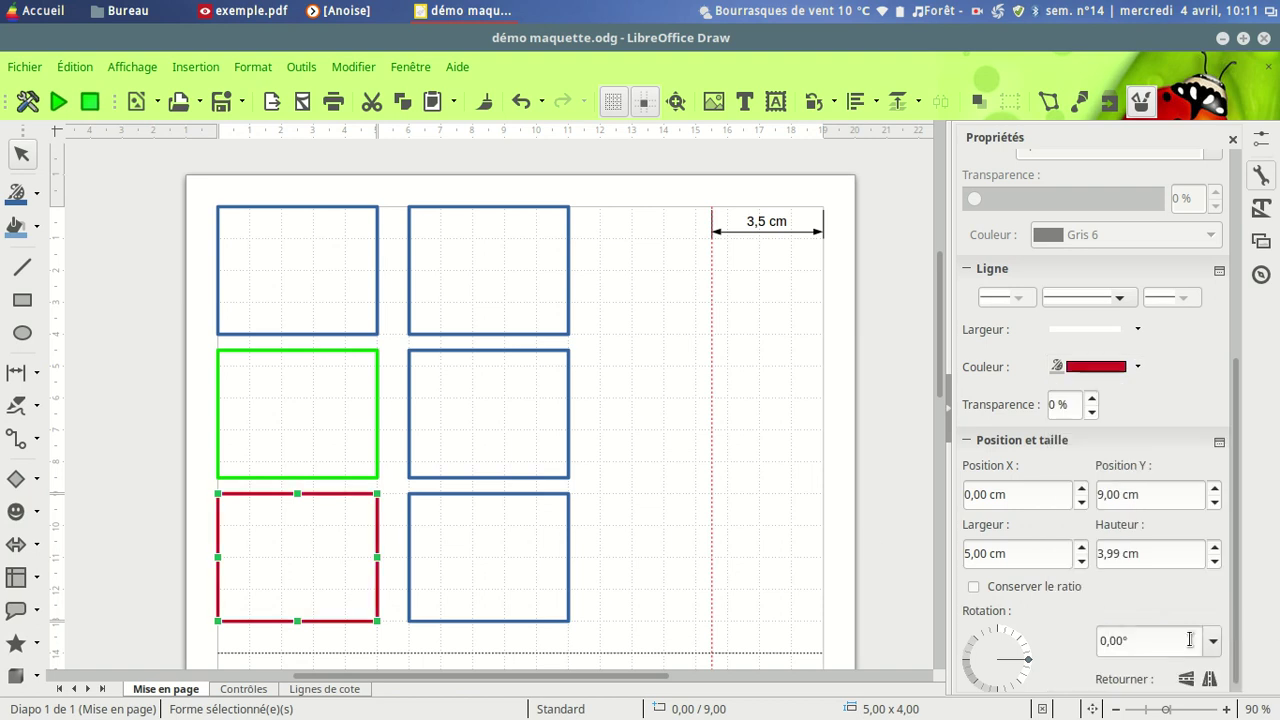
# Set the line colour of the second column's top rectangle to yellow and its middle rectangle to black
pyautogui.click(543, 207)
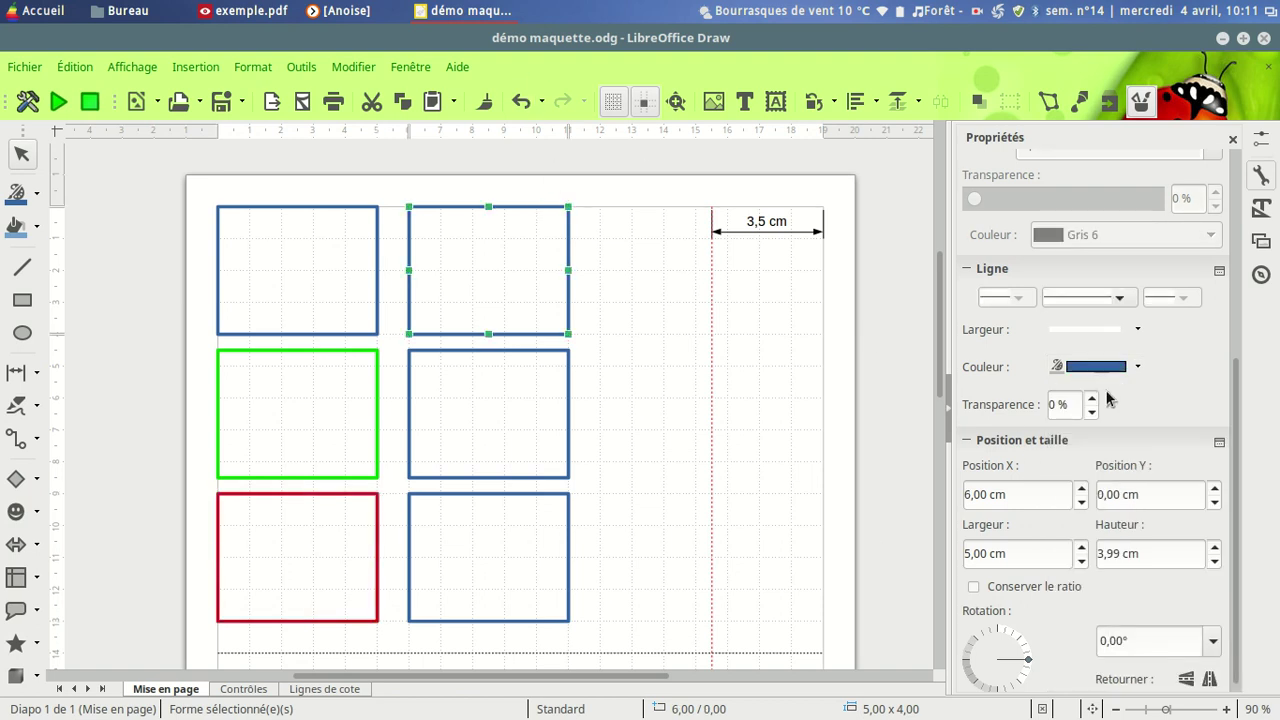
pyautogui.click(1137, 368)
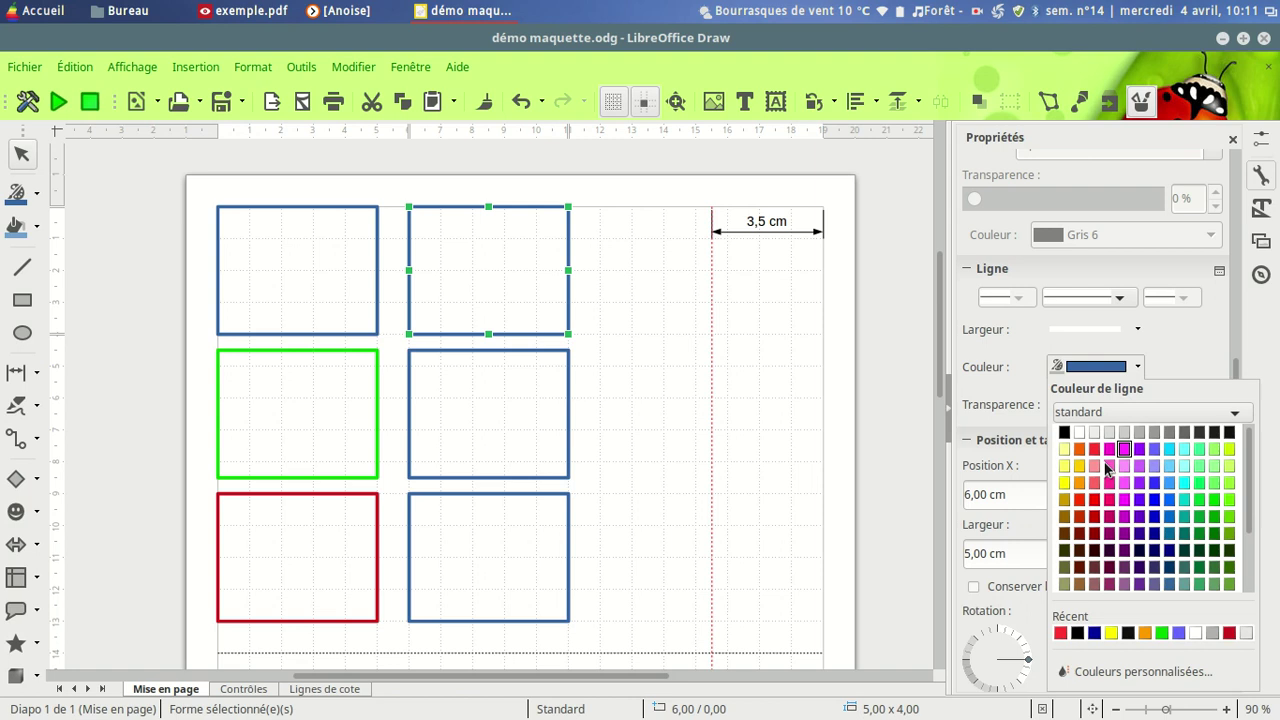
pyautogui.click(1111, 633)
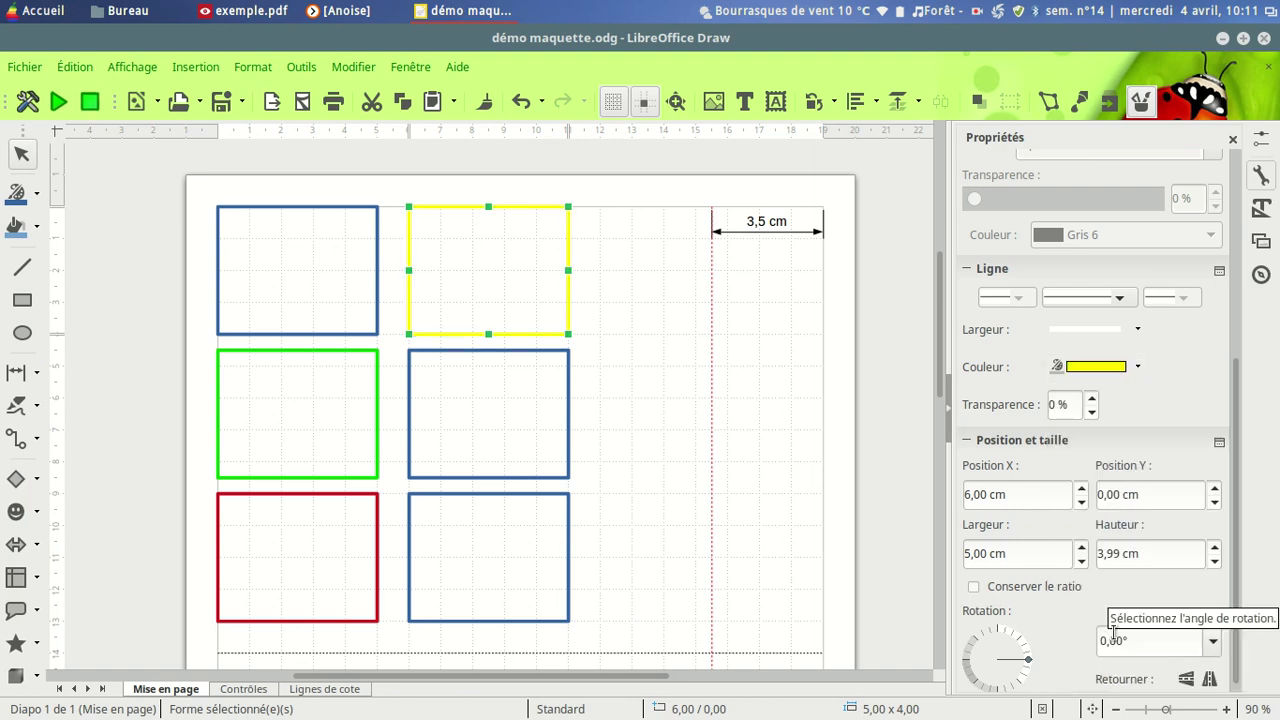
pyautogui.click(564, 461)
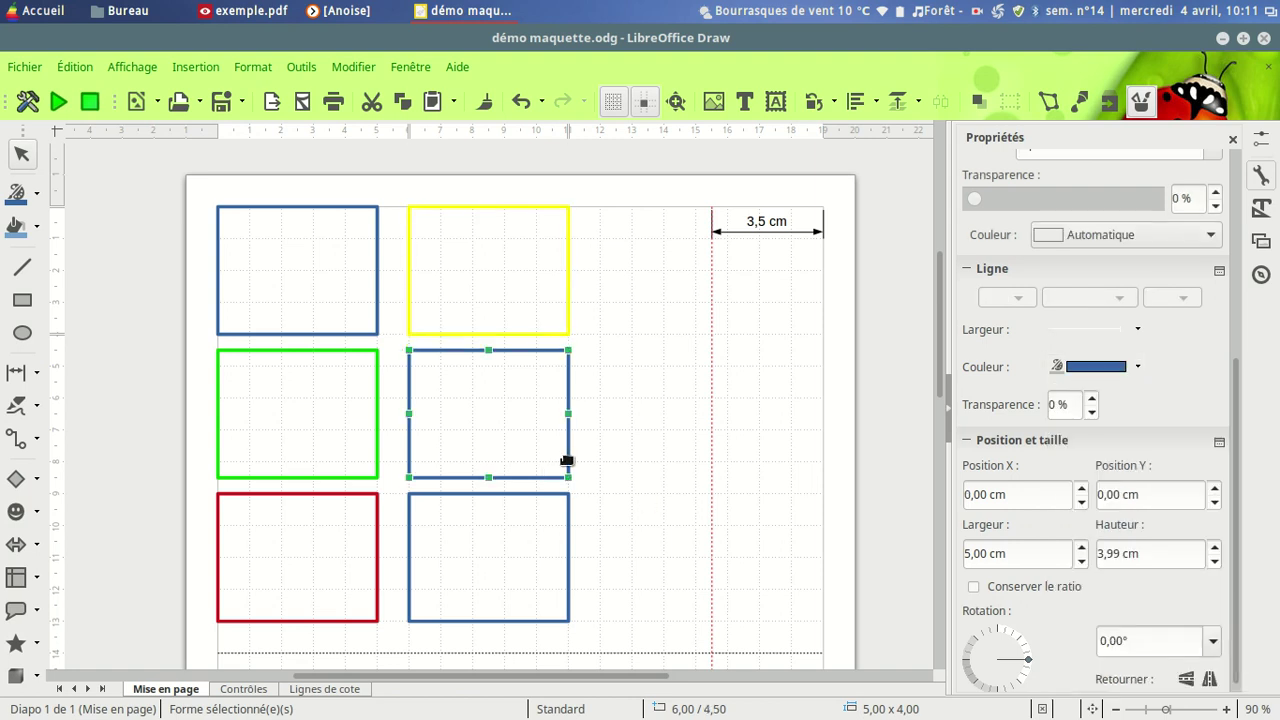
pyautogui.click(1139, 368)
pyautogui.click(1128, 633)
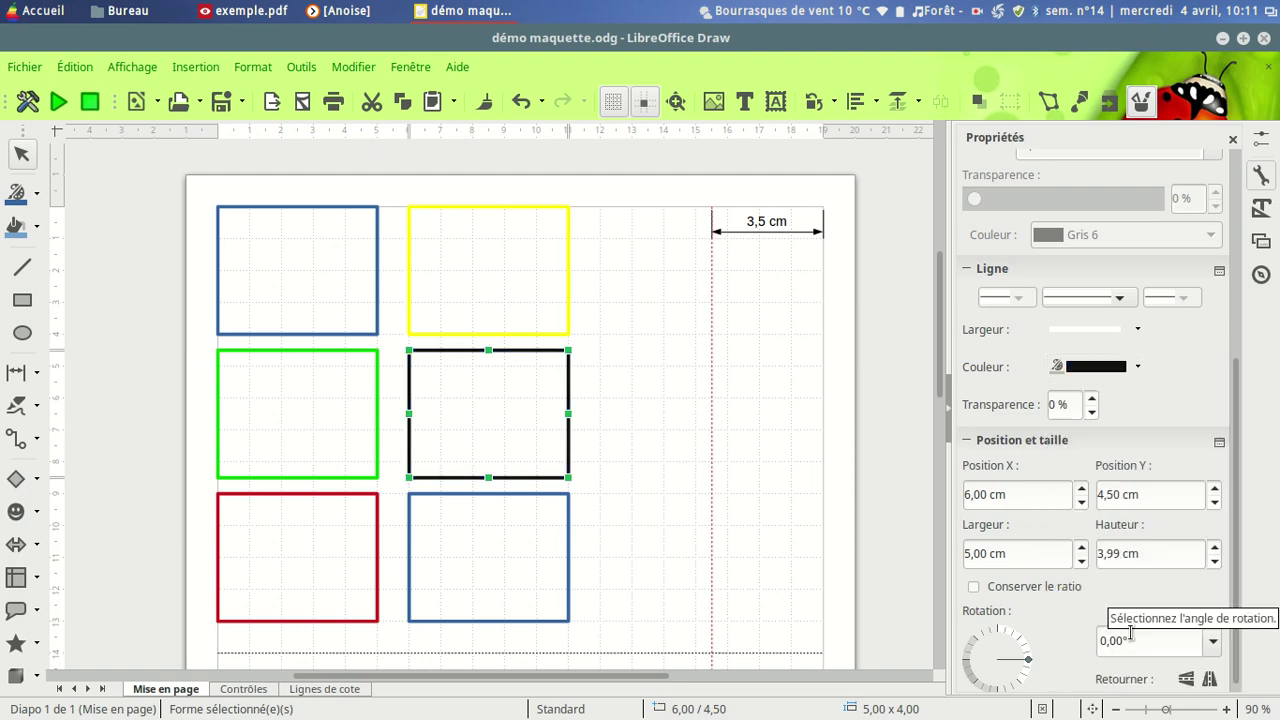
# Set the line colour of the second column's bottom rectangle to orange and deselect it
pyautogui.click(568, 596)
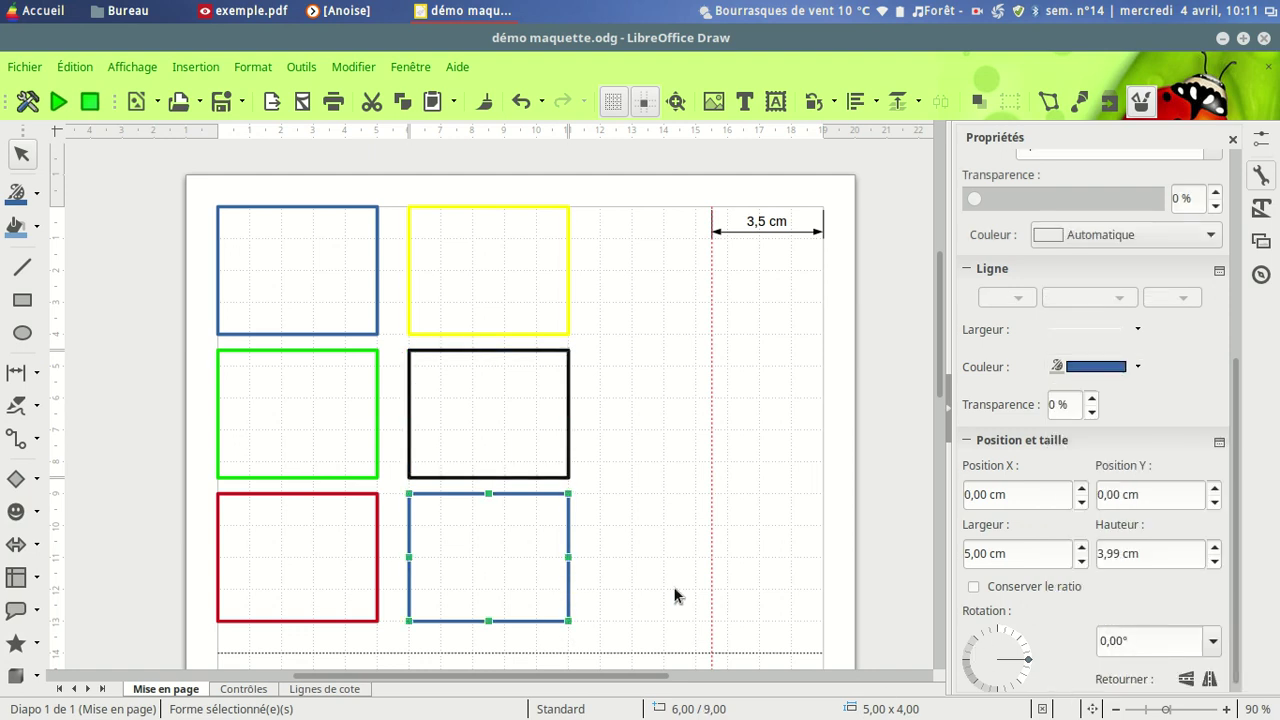
pyautogui.click(1137, 370)
pyautogui.scroll(-1, 1145, 500)
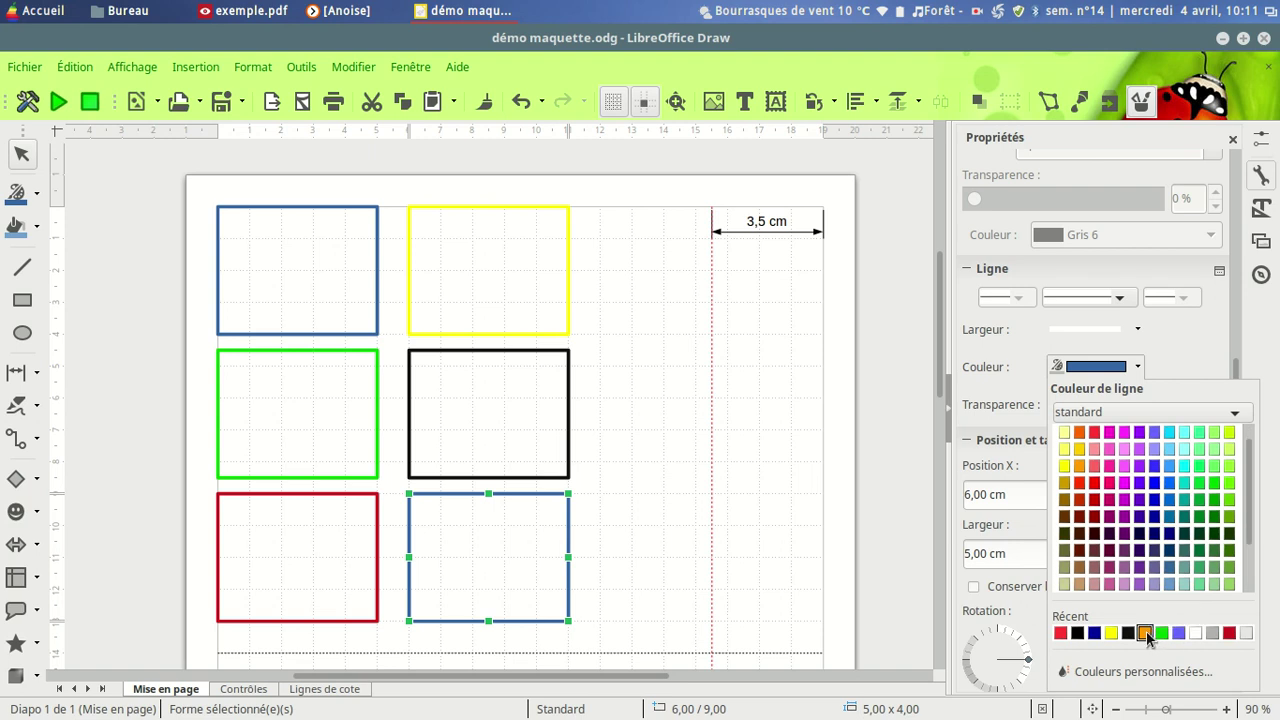
pyautogui.click(1143, 632)
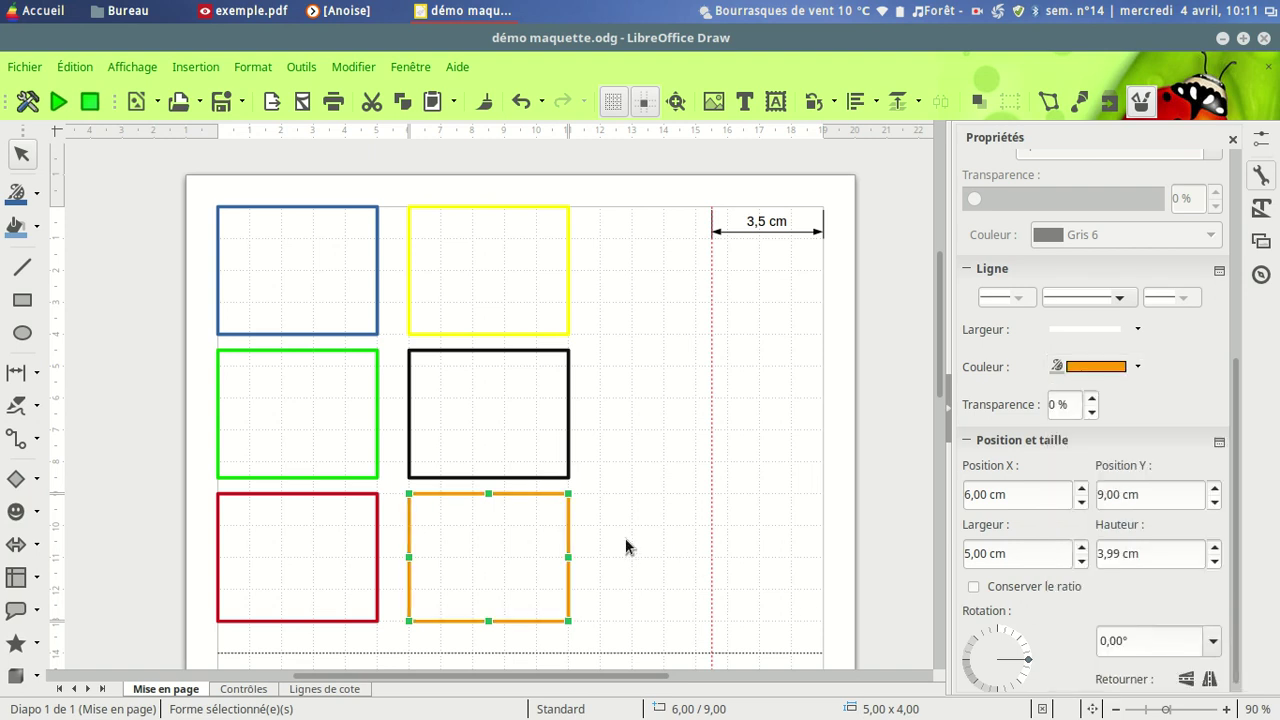
pyautogui.click(634, 543)
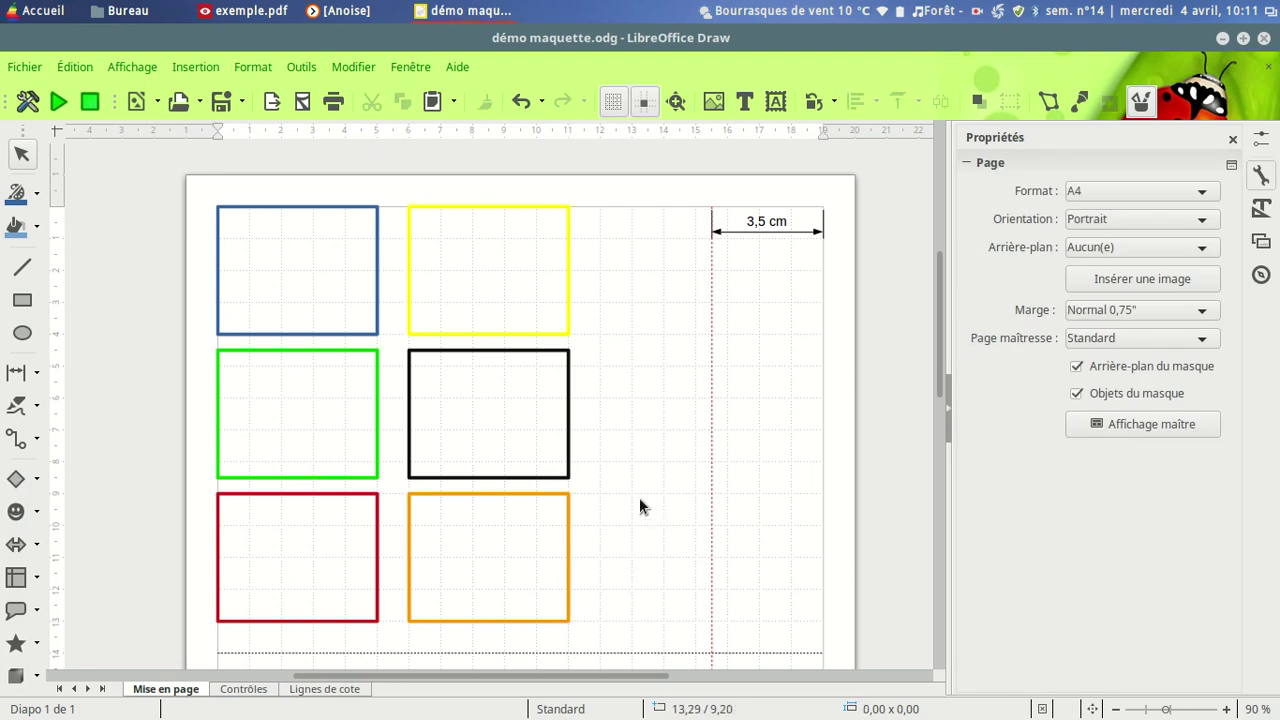
# Examine the empty lower half of the page below the dotted horizontal line
pyautogui.scroll(-8, 640, 499)
pyautogui.scroll(-3, 639, 497)
pyautogui.scroll(6, 638, 496)
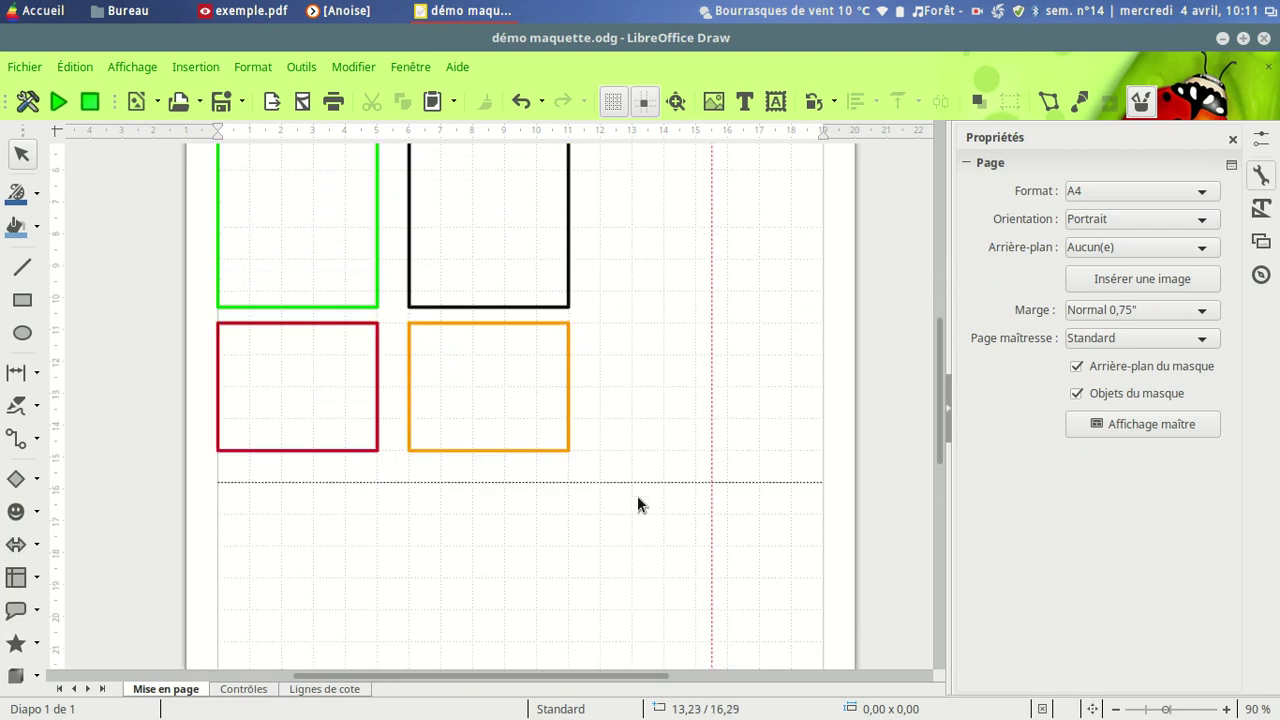
pyautogui.scroll(5, 637, 495)
pyautogui.scroll(-1, 616, 486)
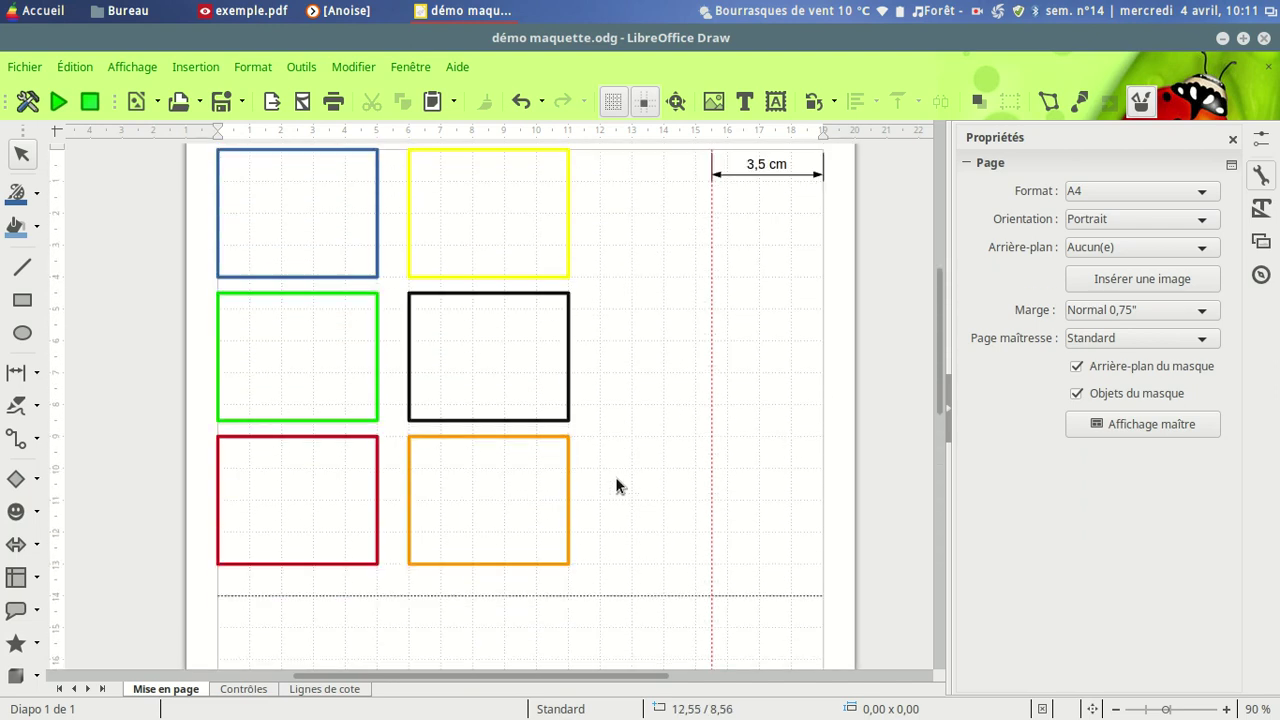
pyautogui.scroll(-7, 616, 480)
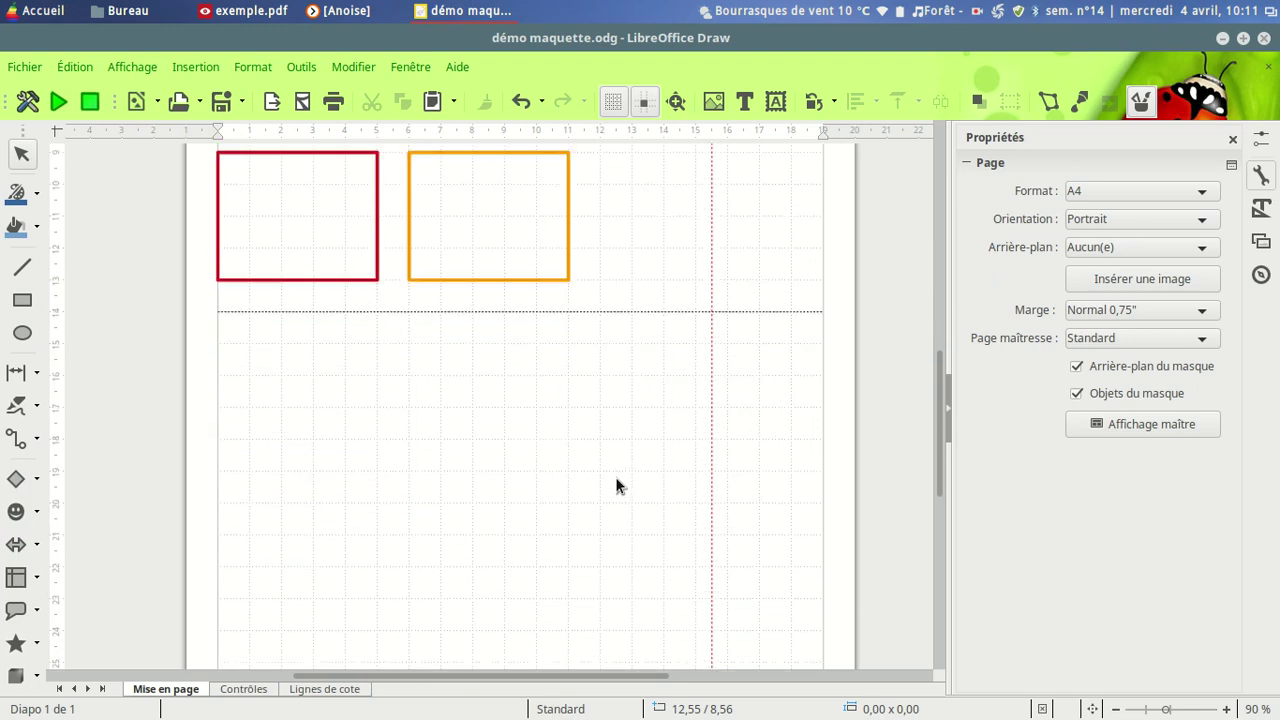
pyautogui.scroll(8, 646, 414)
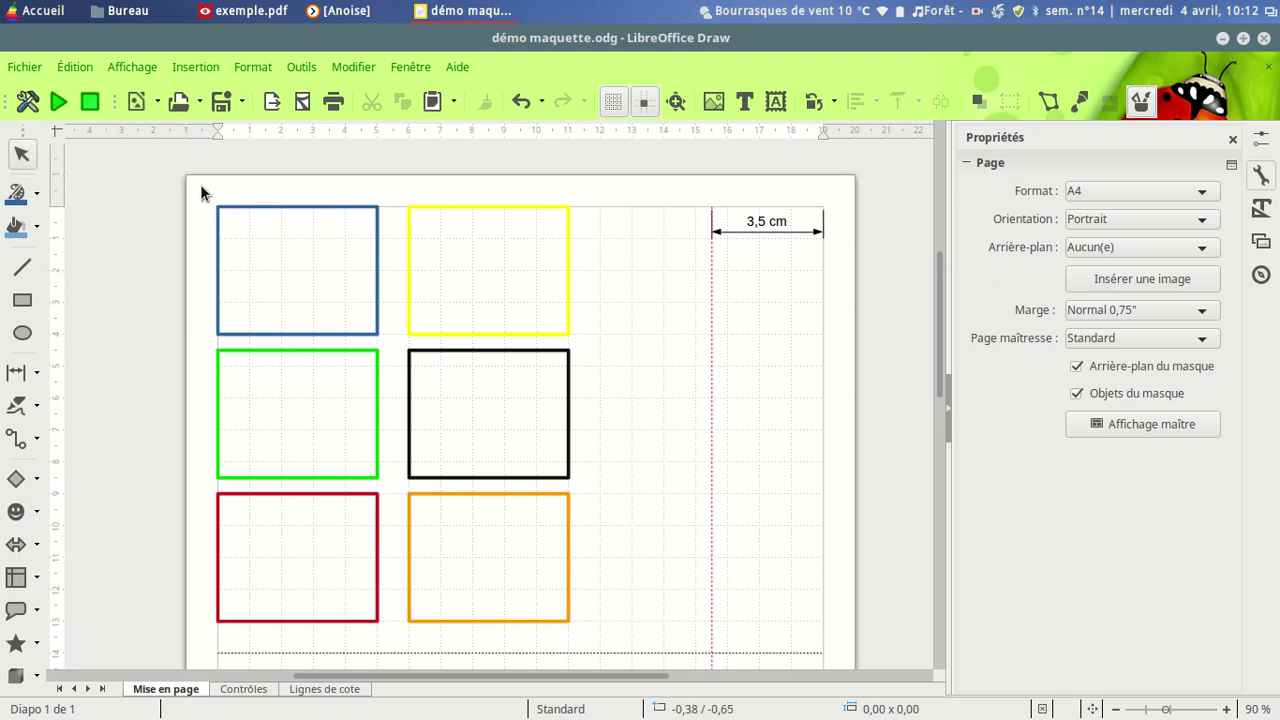
# Duplicate all six coloured rectangles once, offset 0 cm on the X axis and 15 cm on the Y axis
pyautogui.moveTo(199, 186); pyautogui.dragTo(587, 637)
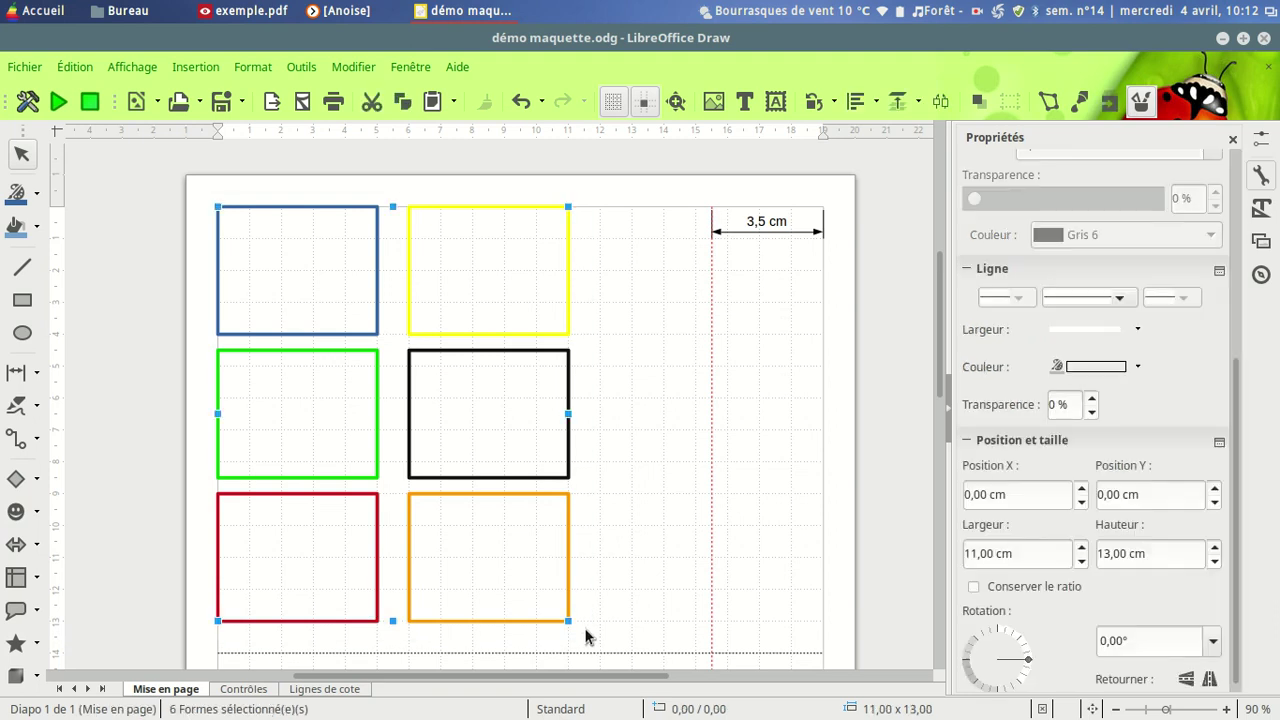
pyautogui.click(68, 68)
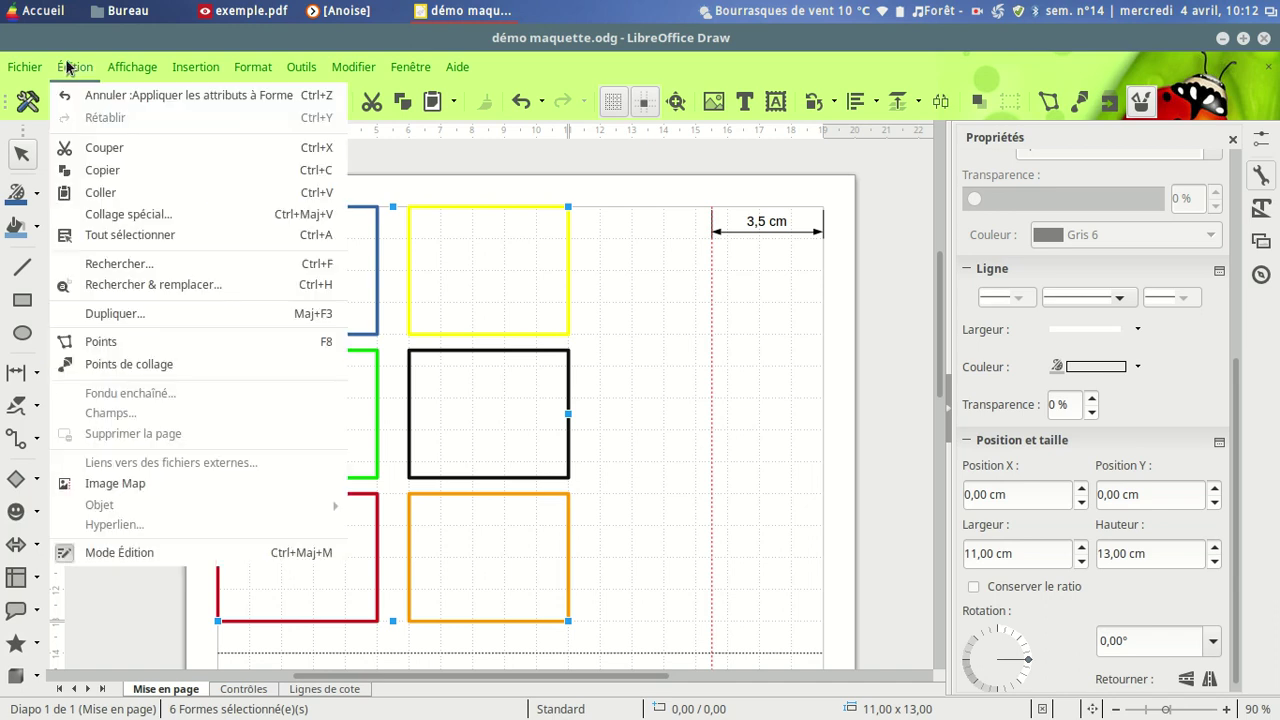
pyautogui.click(115, 313)
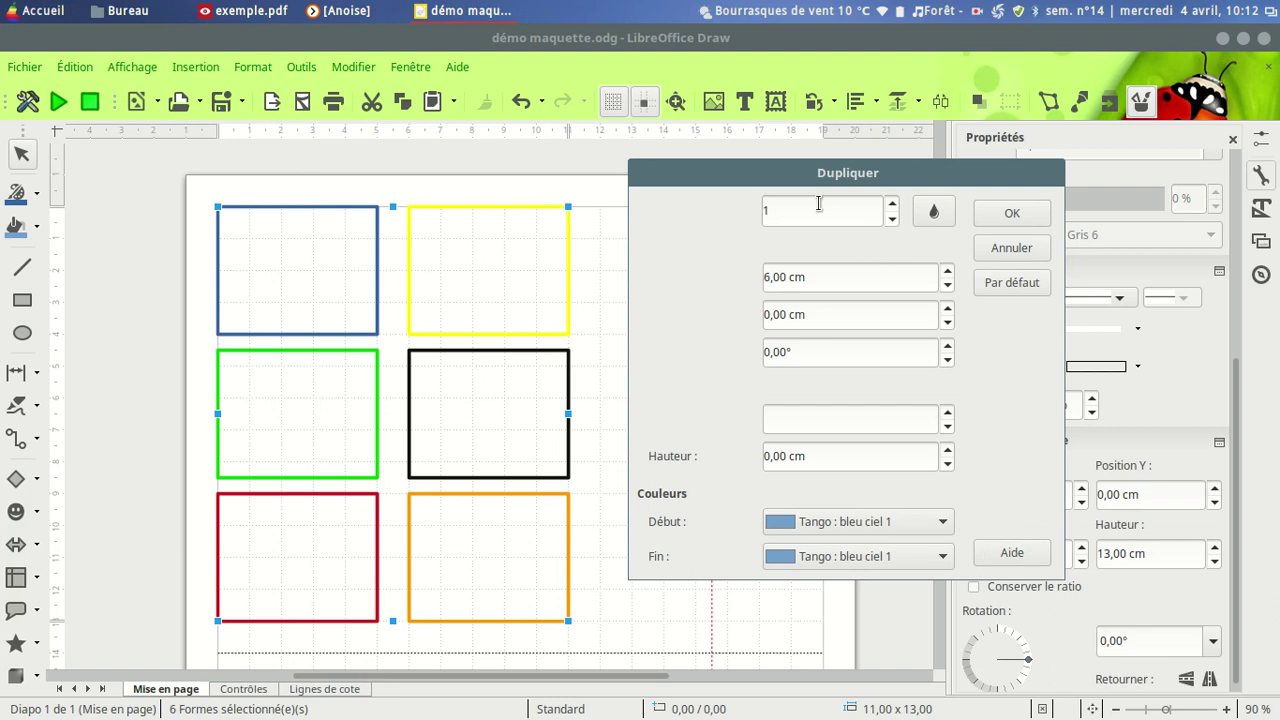
pyautogui.moveTo(789, 276); pyautogui.dragTo(748, 276)
pyautogui.write('0')
pyautogui.moveTo(789, 314); pyautogui.dragTo(752, 309)
pyautogui.write('15')
pyautogui.click(1012, 213)
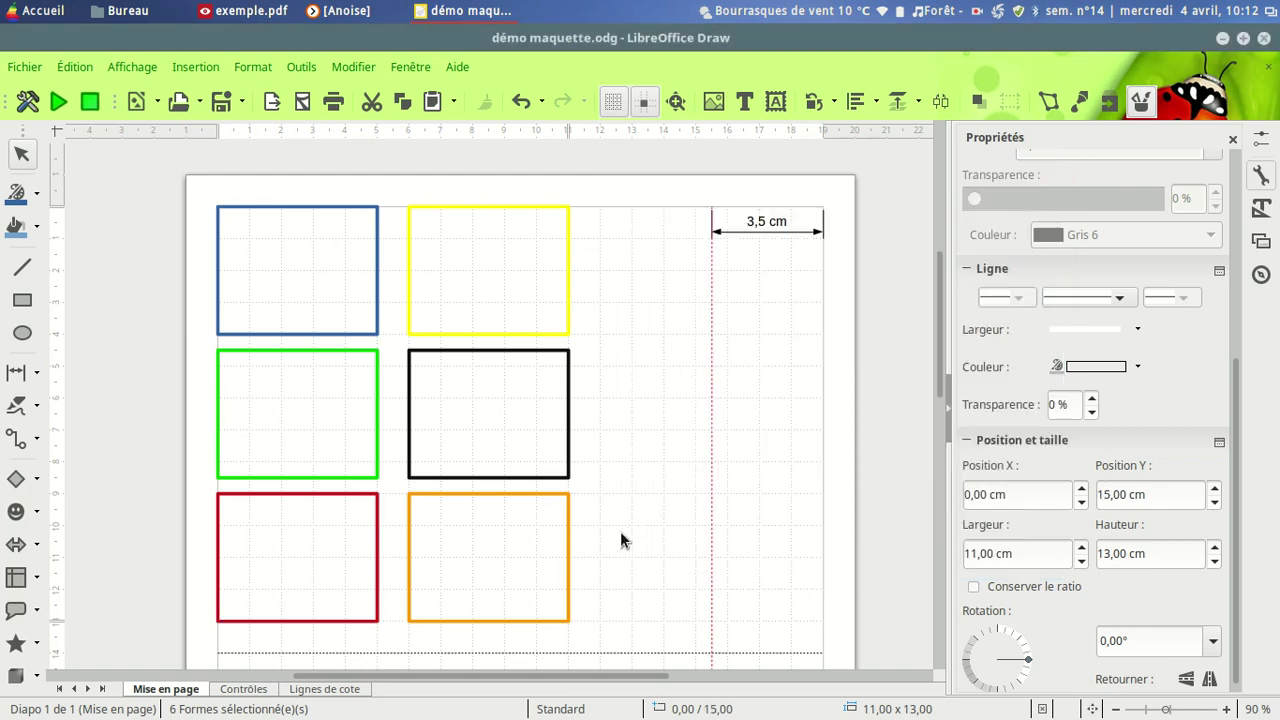
# Nudge the six duplicated rectangles up to a Y position of 14.62 cm, inside the page's bottom margin, and deselect them
pyautogui.scroll(-10, 620, 520)
pyautogui.scroll(-3, 652, 432)
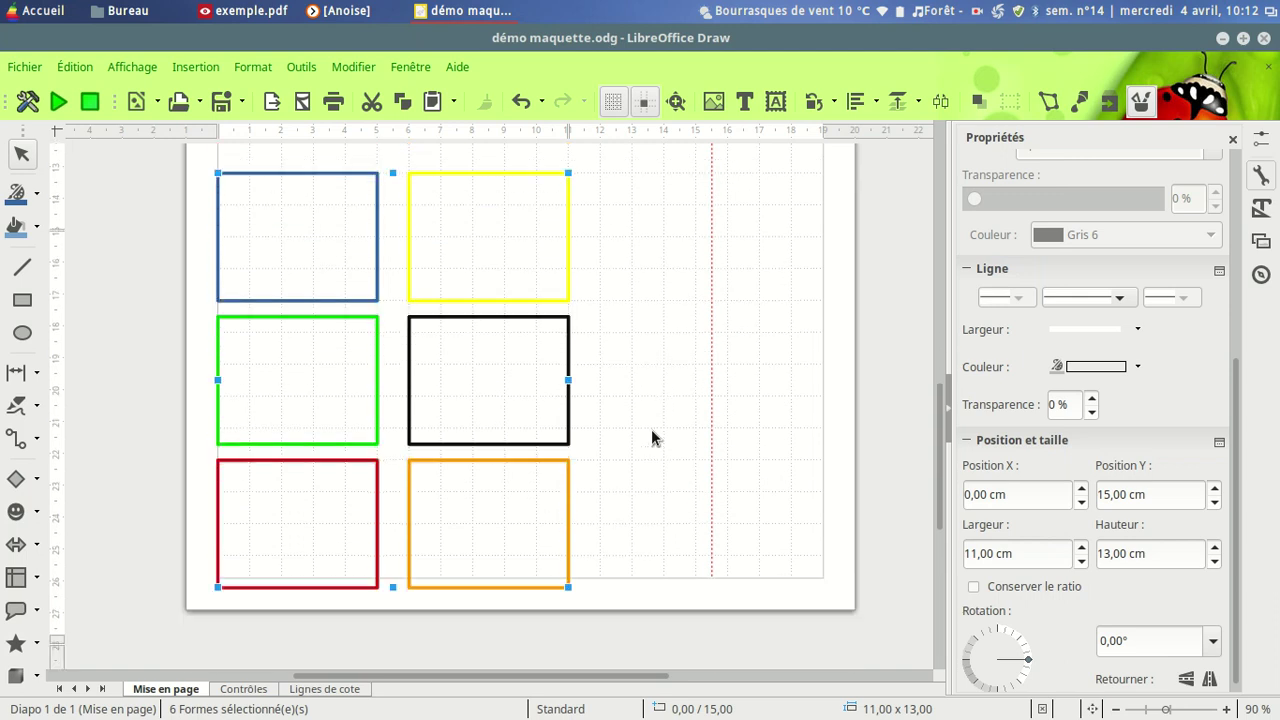
pyautogui.scroll(3, 652, 432)
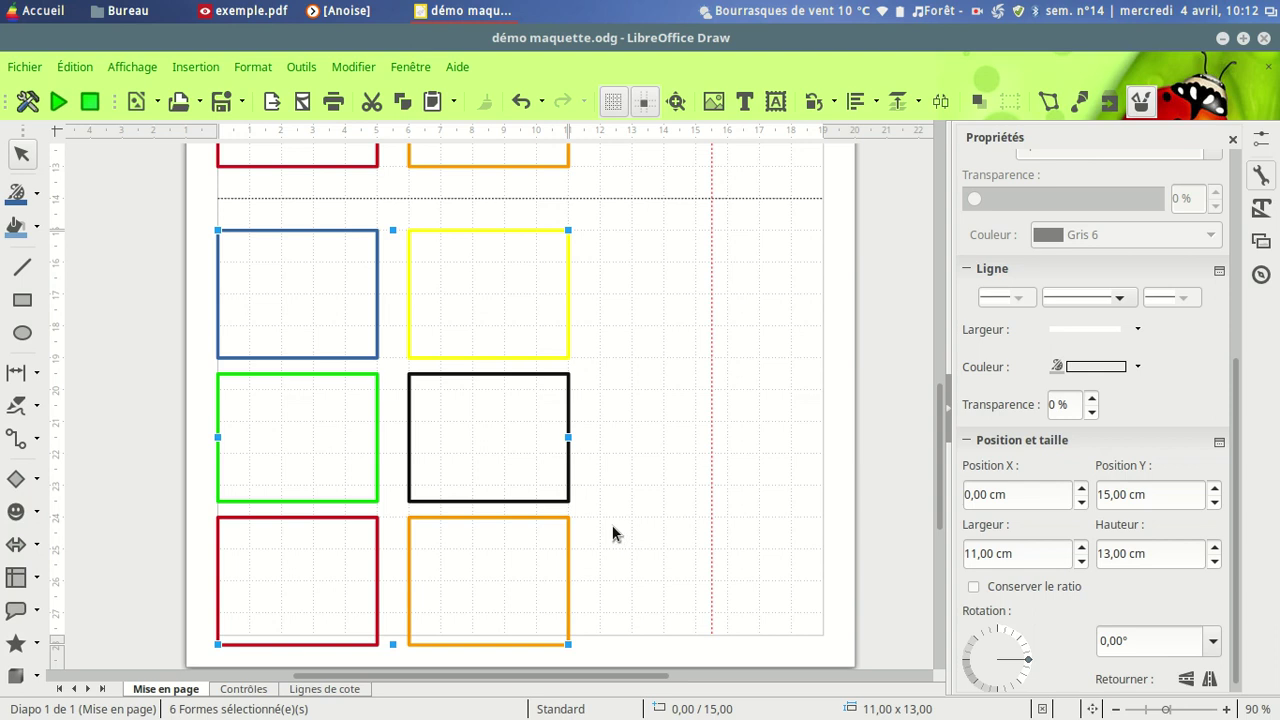
pyautogui.scroll(-1, 673, 501)
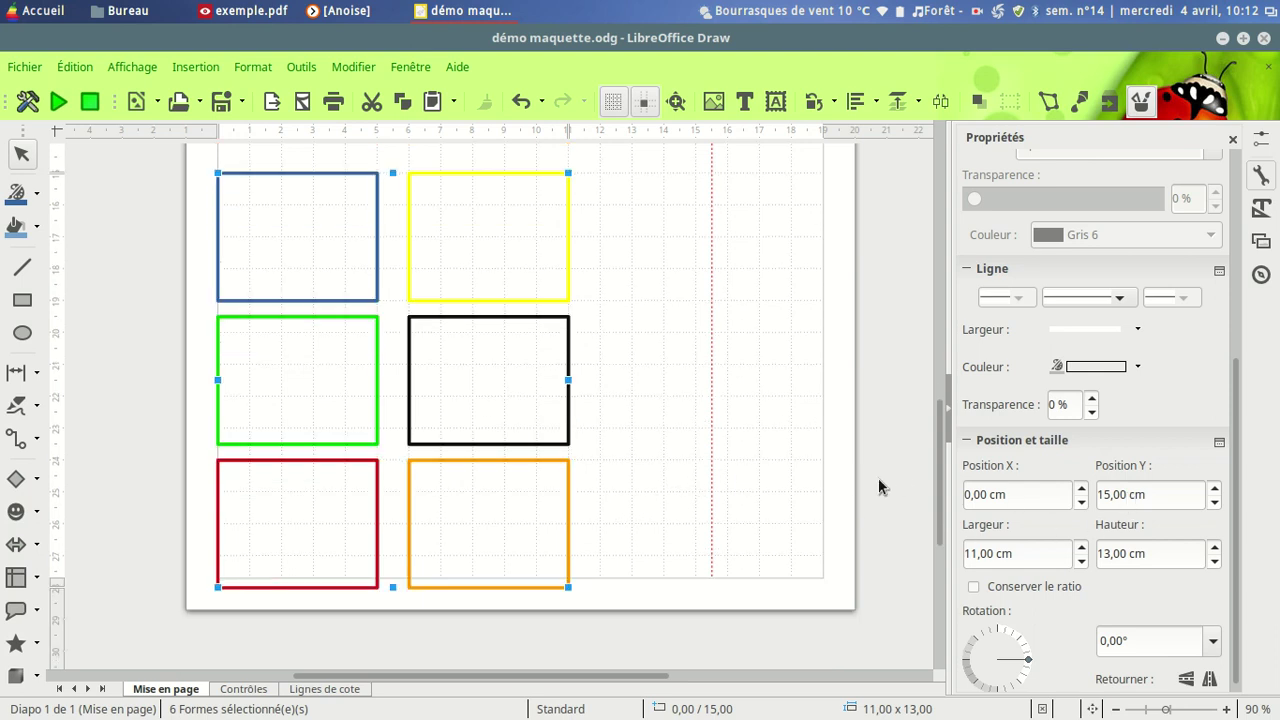
pyautogui.scroll(1, 800, 490)
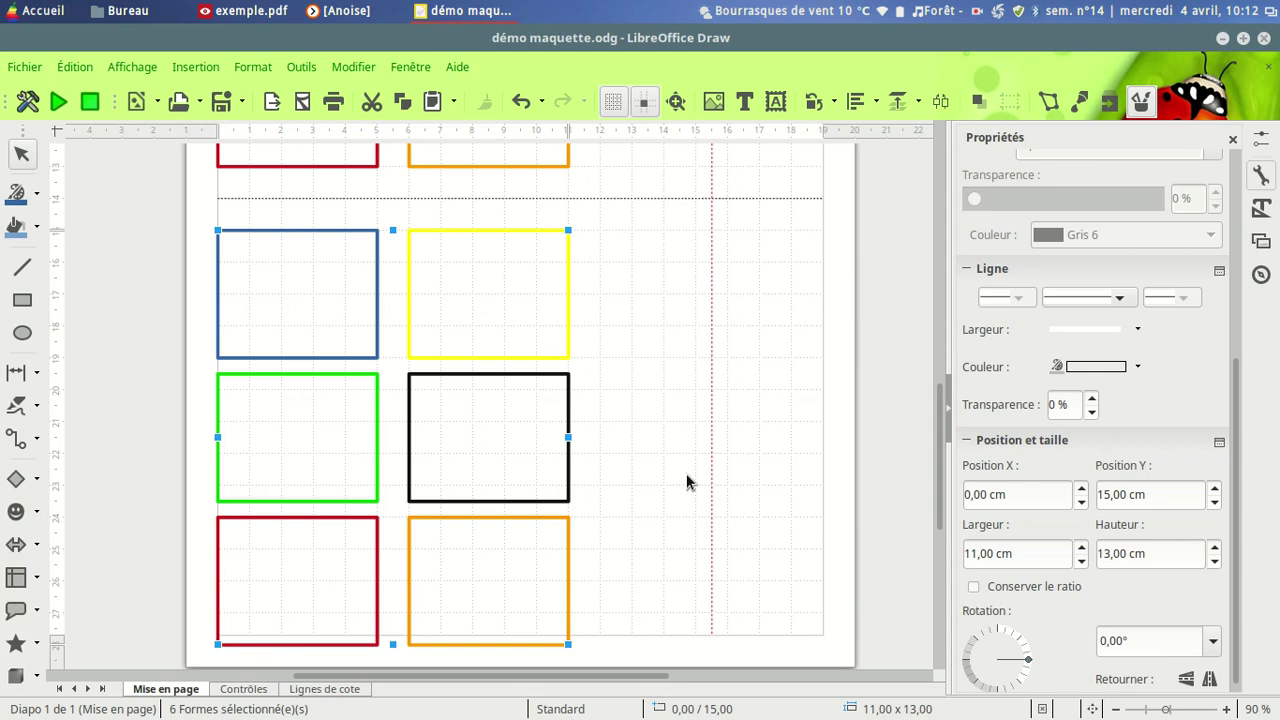
pyautogui.hotkey('alt', 'Up')
pyautogui.hotkey('alt', 'Up')
pyautogui.hotkey('alt', 'Up')
pyautogui.hotkey('alt', 'Up')
pyautogui.hotkey('alt', 'Up')
pyautogui.hotkey('alt', 'Up')
pyautogui.hotkey('alt', 'Up')
pyautogui.hotkey('alt', 'Up')
pyautogui.hotkey('alt', 'Up')
pyautogui.hotkey('alt', 'Up')
pyautogui.hotkey('alt', 'Up')
pyautogui.hotkey('alt', 'Up')
pyautogui.hotkey('alt', 'Up')
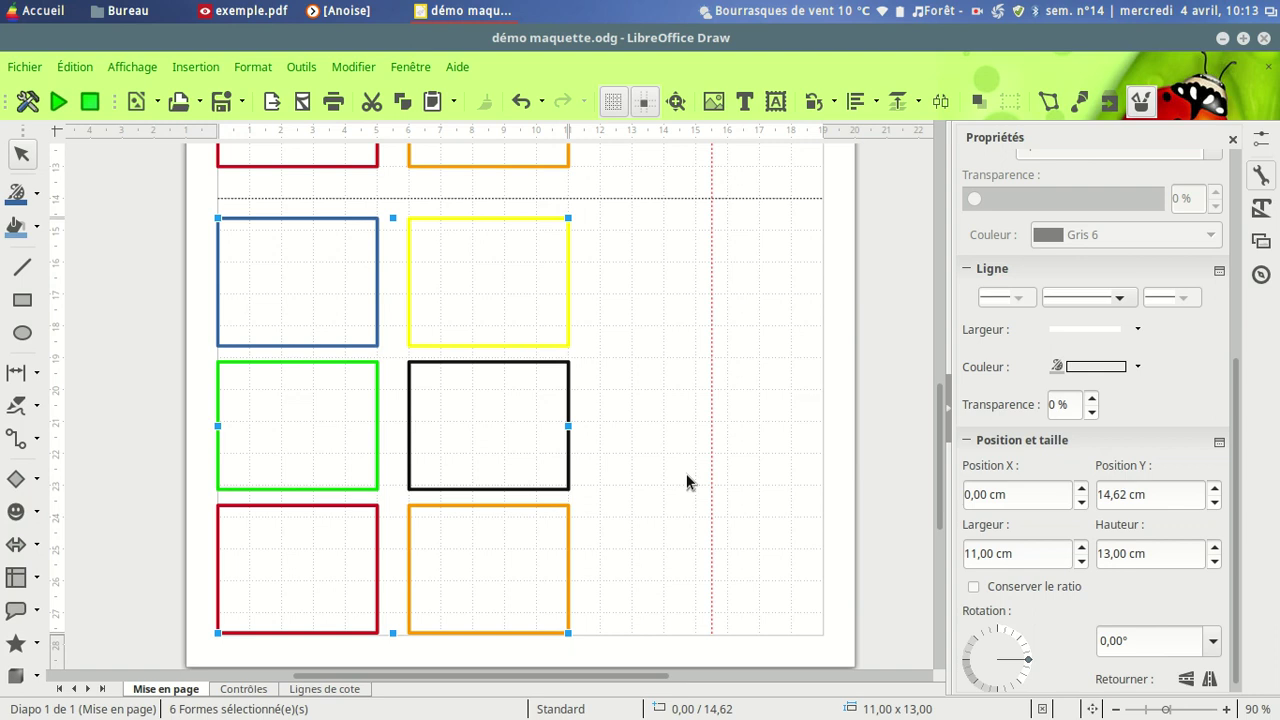
pyautogui.click(204, 446)
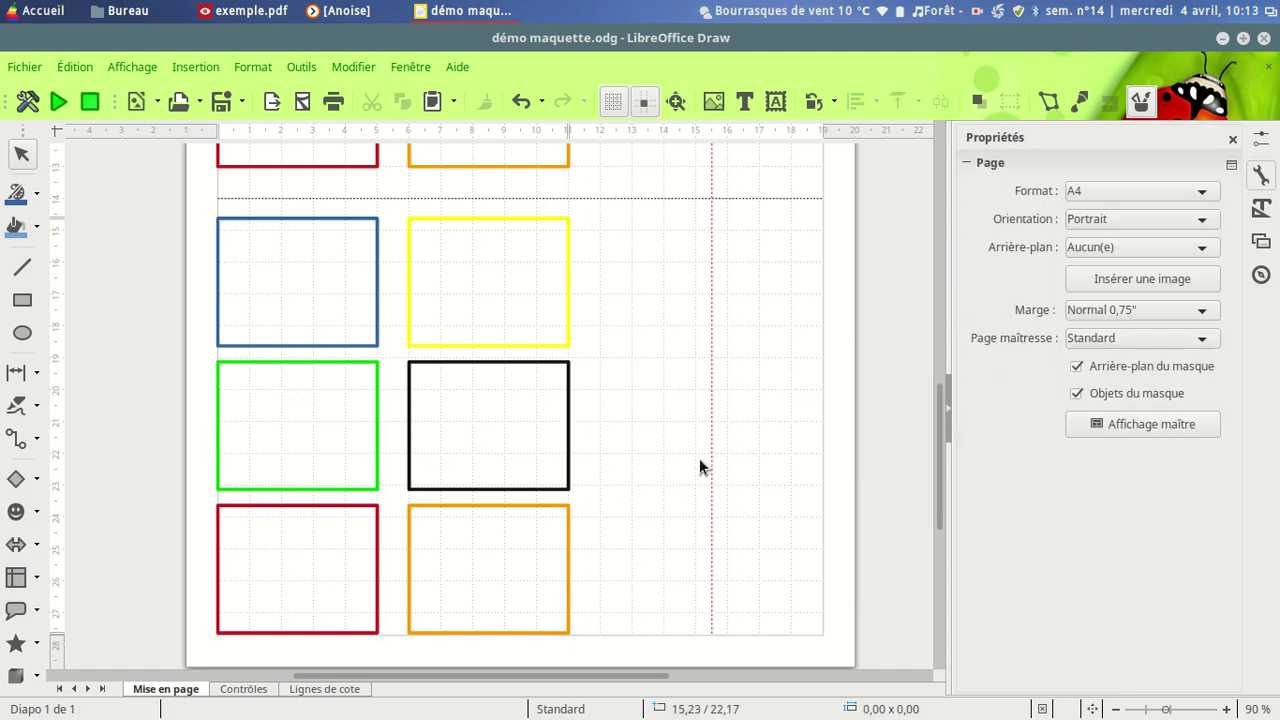
pyautogui.scroll(6, 663, 475)
pyautogui.scroll(2, 663, 475)
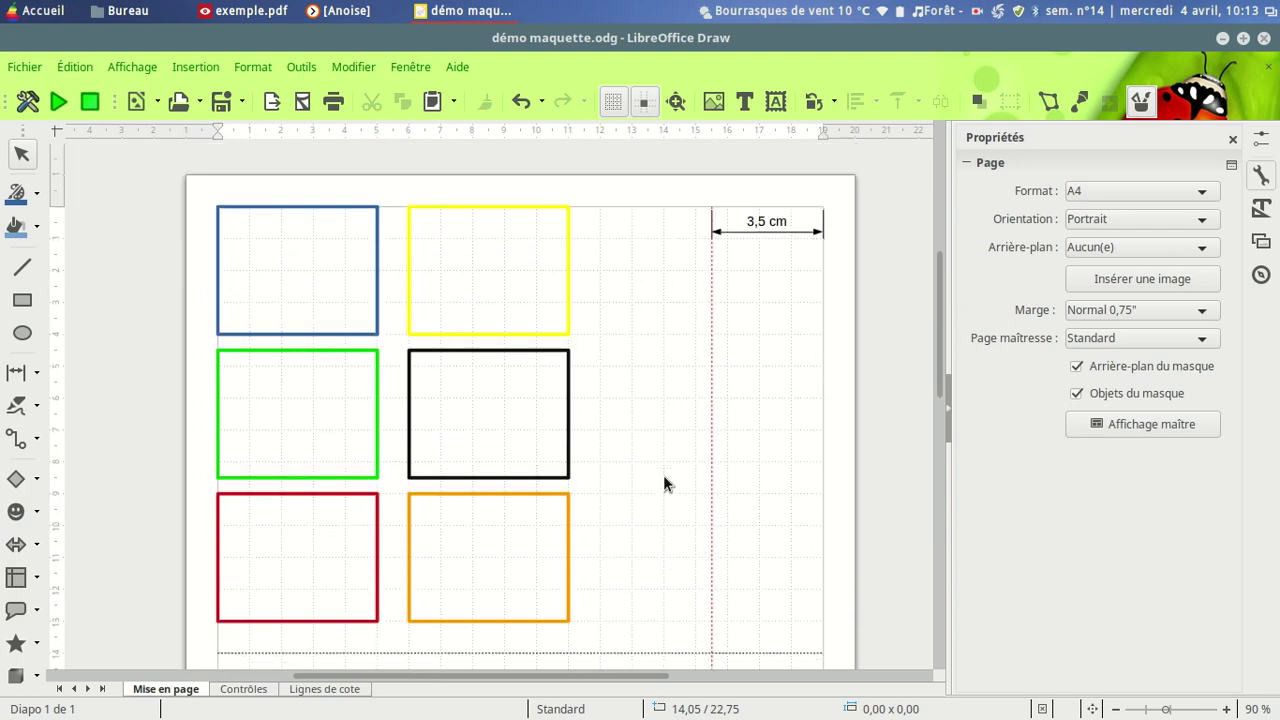